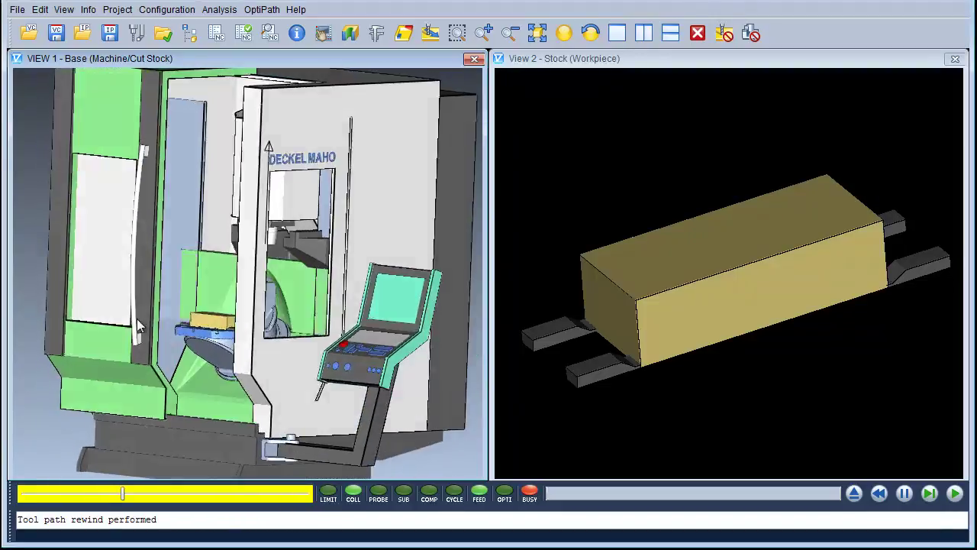
Step: Turn the stock view slightly and open the MDI window from the Project menu
drag(564, 303, 661, 323)
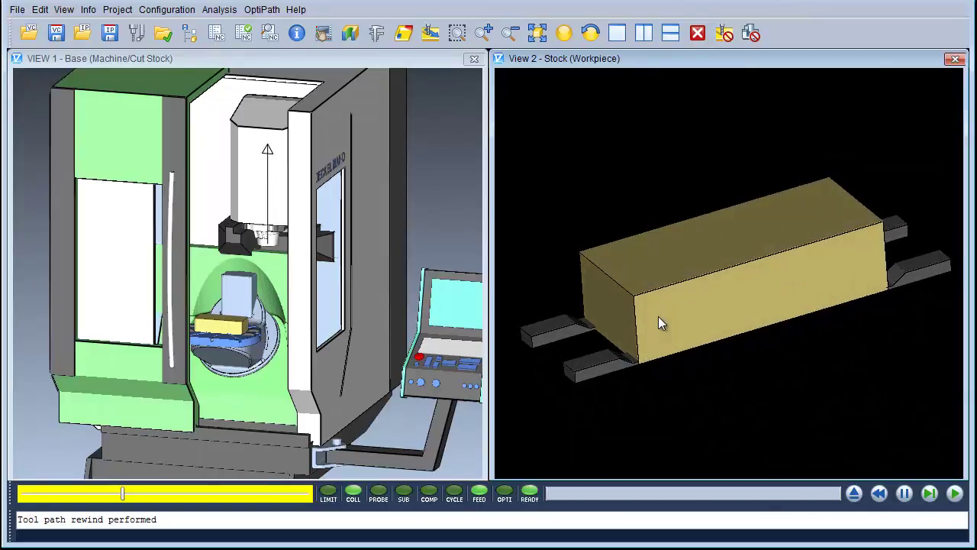
click(115, 12)
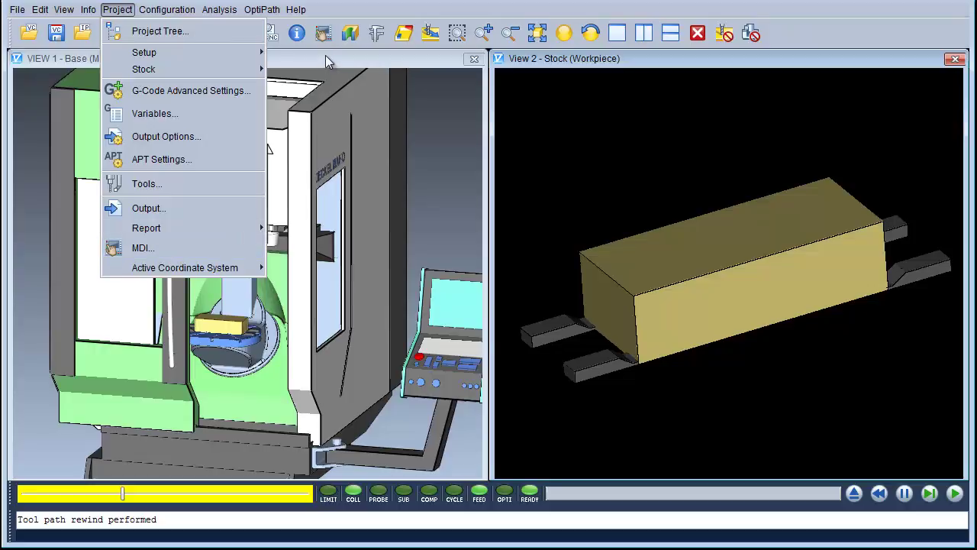
click(323, 36)
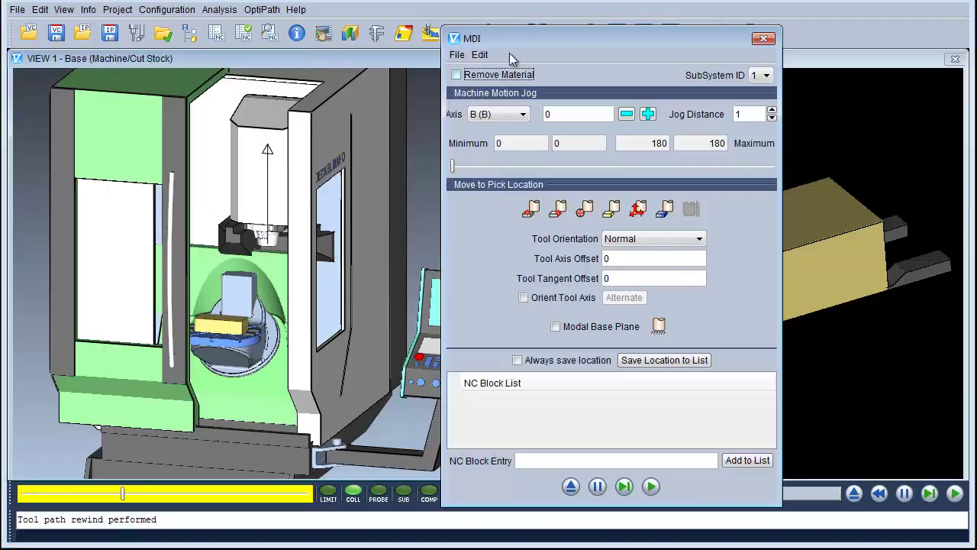
Step: Enable Remove Material in the MDI window
drag(499, 41, 180, 41)
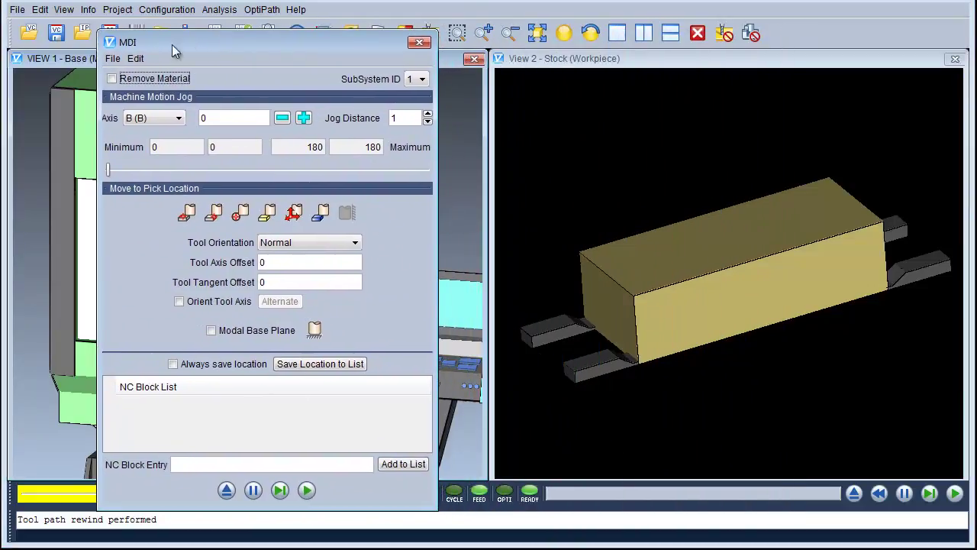
click(112, 80)
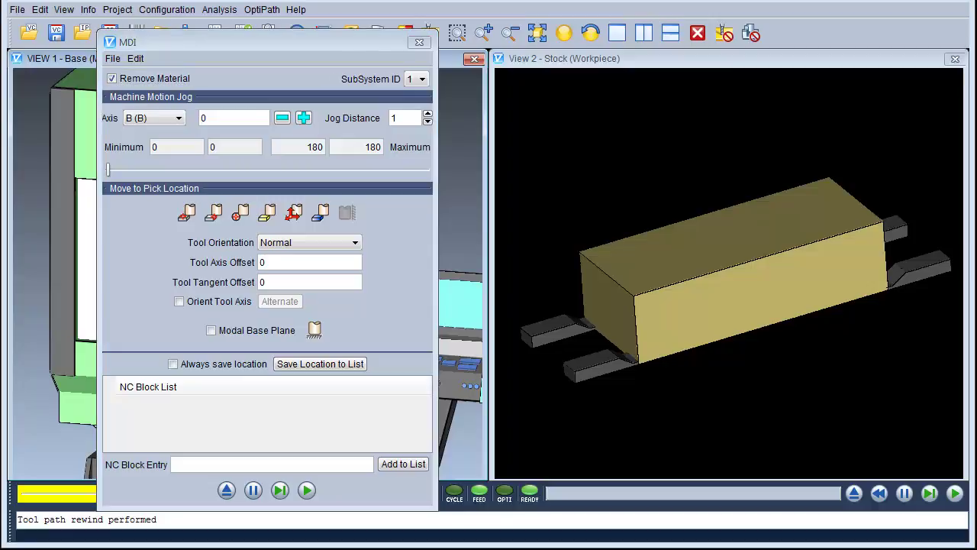
drag(262, 46, 484, 55)
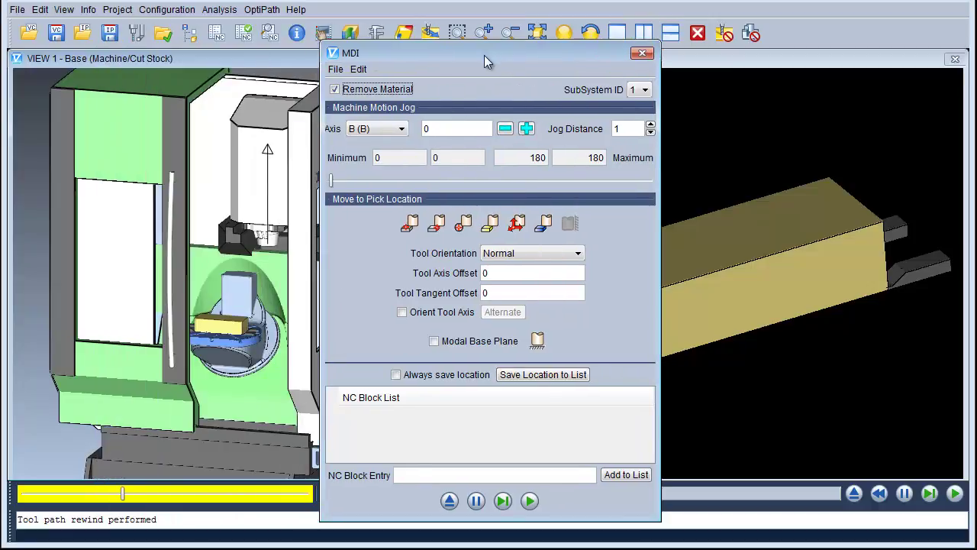
Step: Trial-jog the B and X axes, reset Axis to B, and uncover the stock view
mouse_move(334, 181)
mouse_down()
mouse_move(466, 187)
mouse_move(317, 187)
mouse_up()
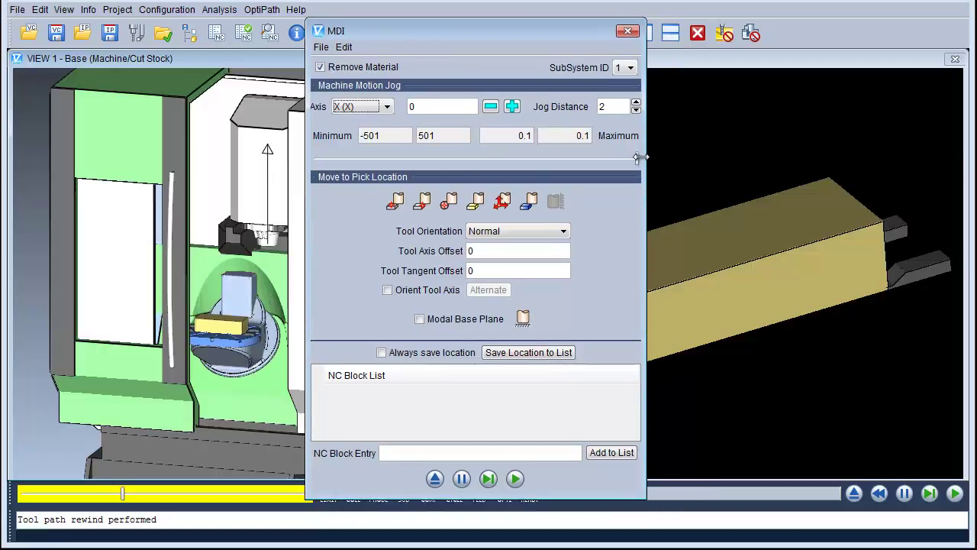
drag(640, 158, 680, 171)
click(366, 108)
click(359, 122)
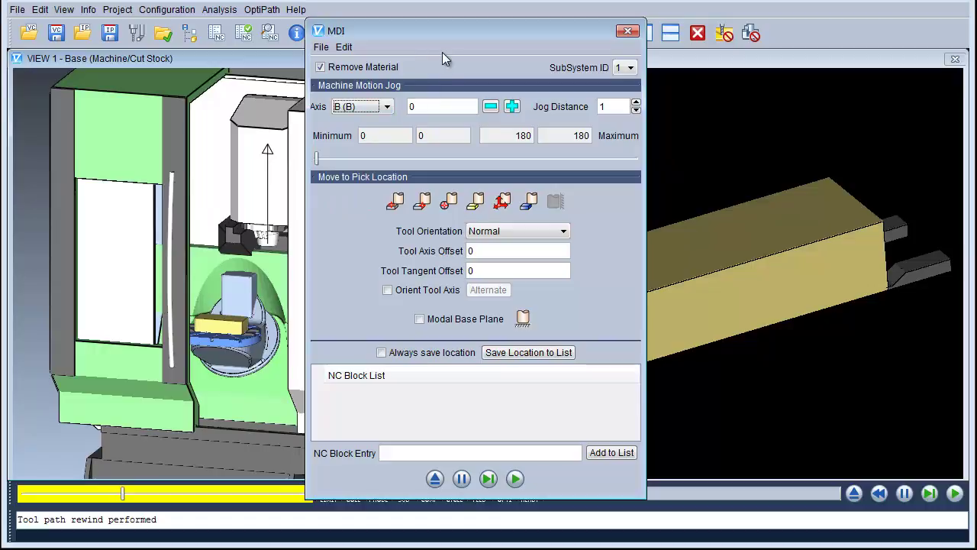
drag(464, 44, 260, 34)
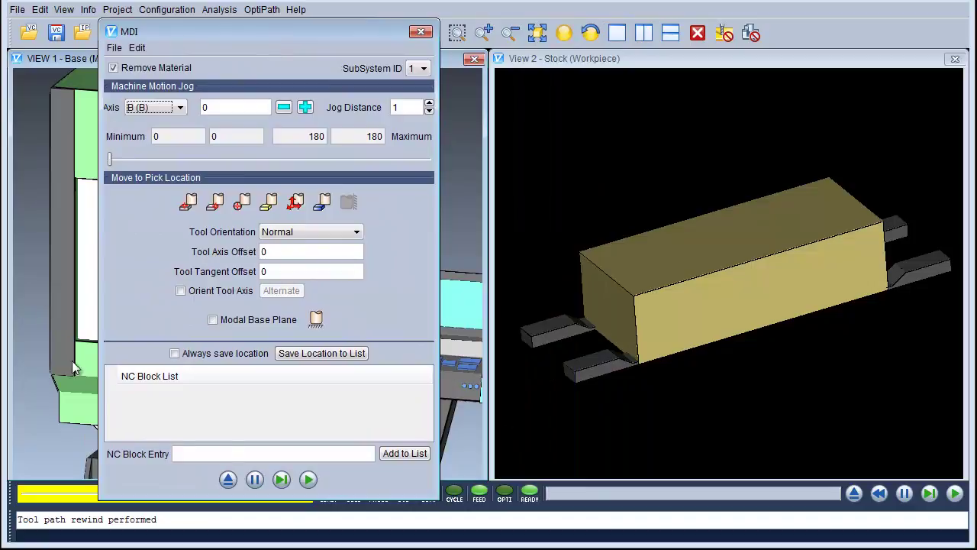
Step: Add a T4 block to the MDI block list
click(197, 456)
text(T4)
key(Return)
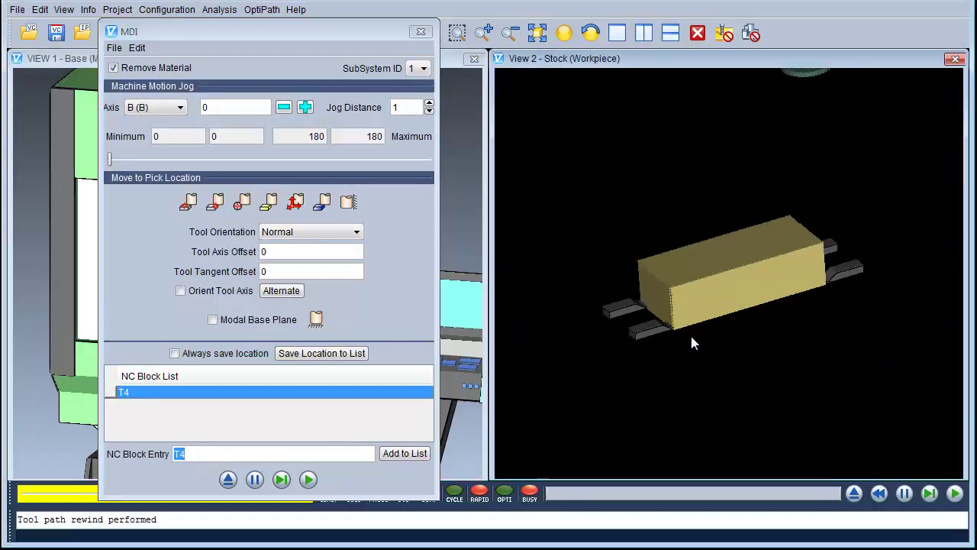
drag(384, 40, 307, 40)
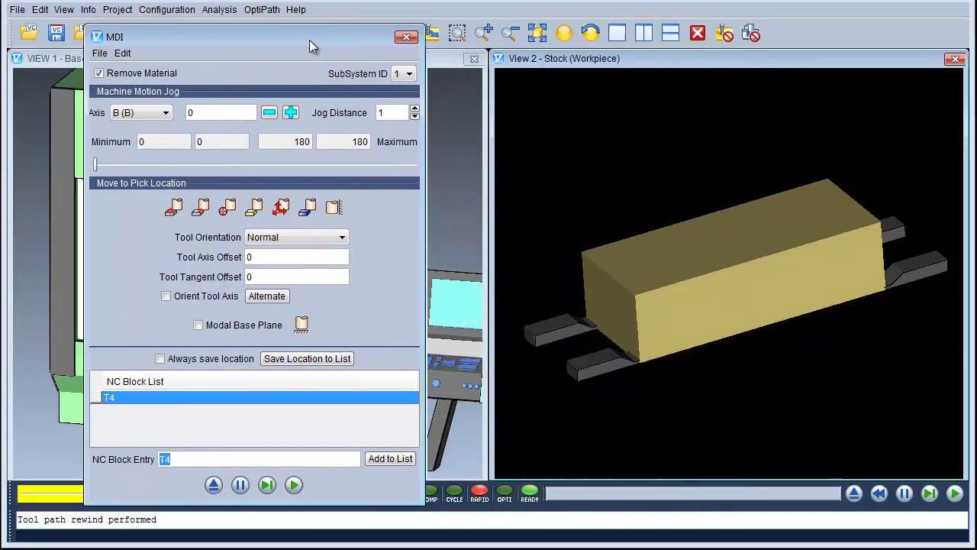
drag(628, 240, 664, 325)
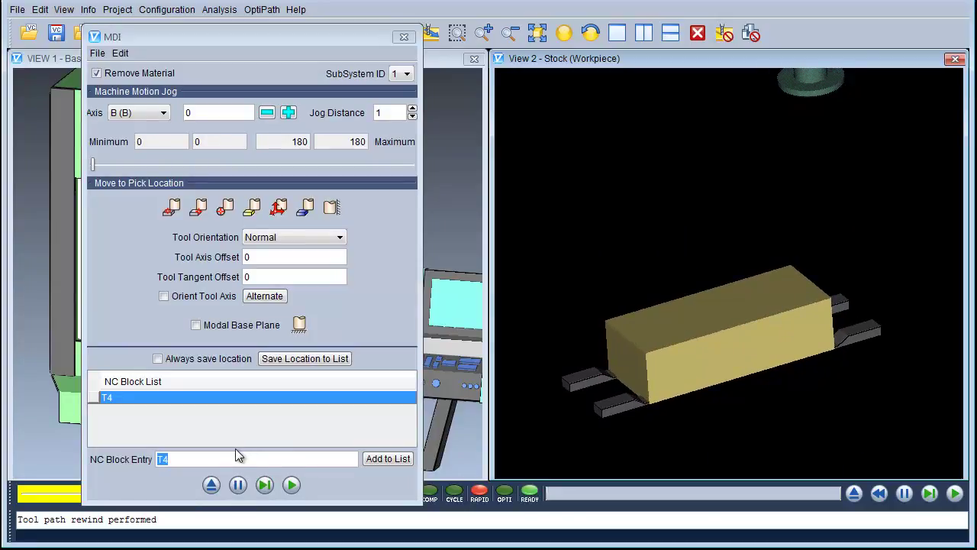
Step: Add the G1 G90 S10000 F1000 block and run the blocks, loading the tool above the stock
click(211, 461)
key(BackSpace)
key(BackSpace)
text(G1)
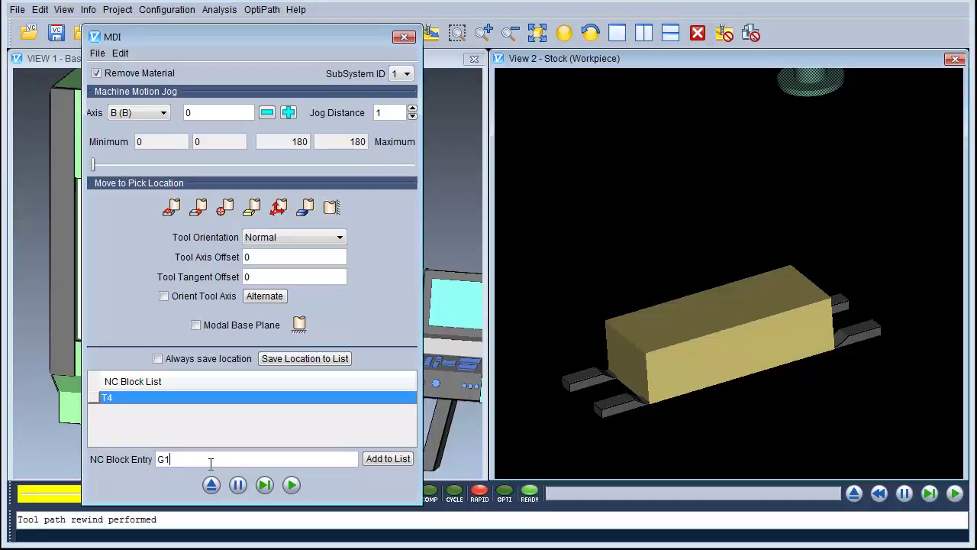
text( G90 S10000 F1000)
key(Return)
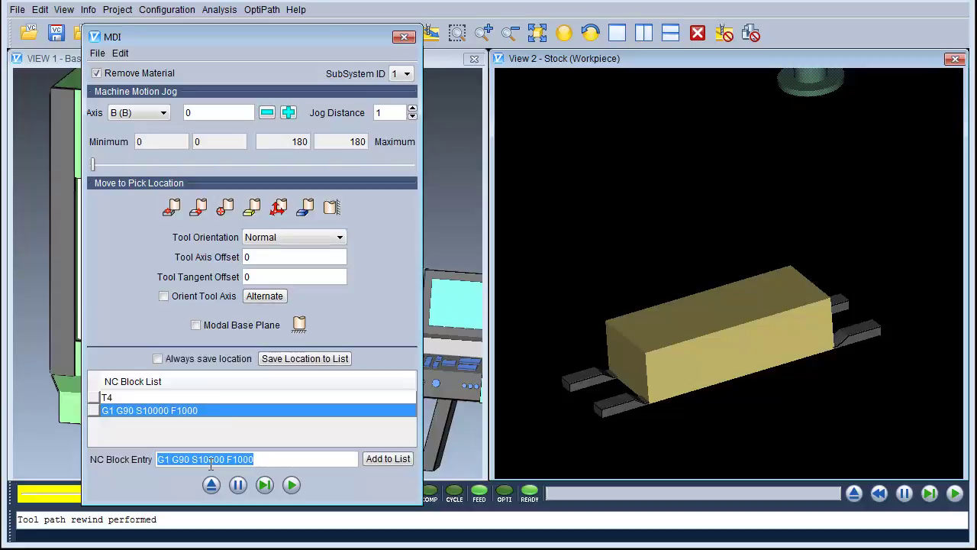
click(212, 484)
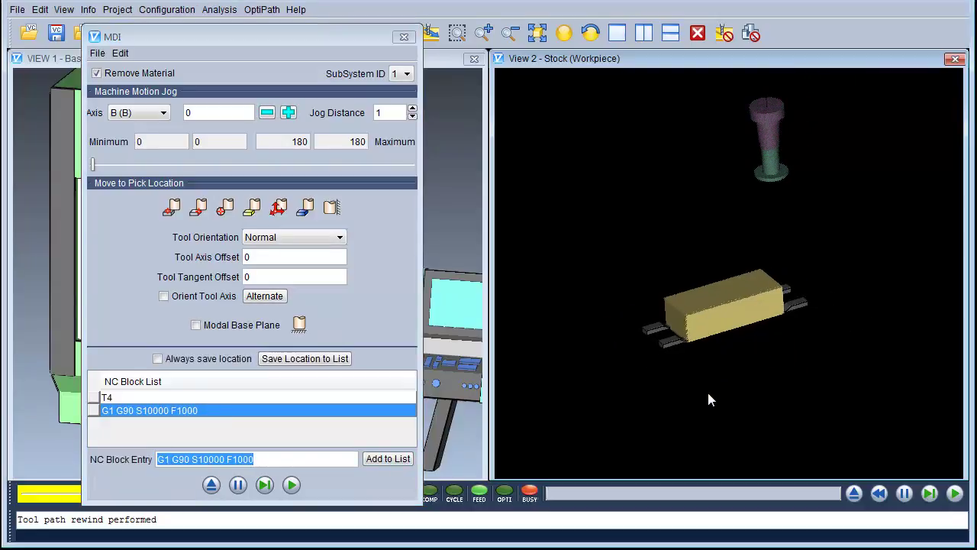
right_click(608, 144)
Step: Give the stock view a Blended grey background and pan it
mouse_move(650, 341)
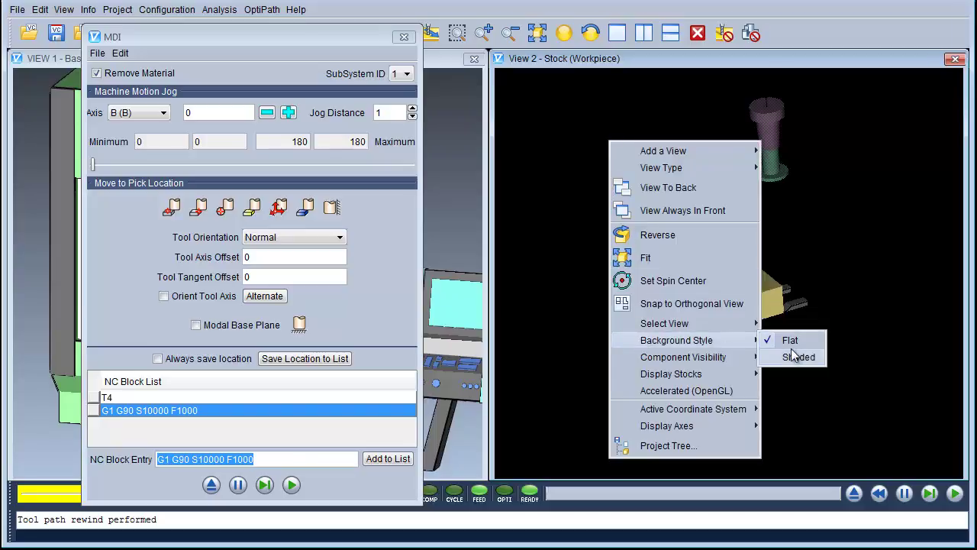
click(792, 356)
middle_drag(701, 299, 679, 343)
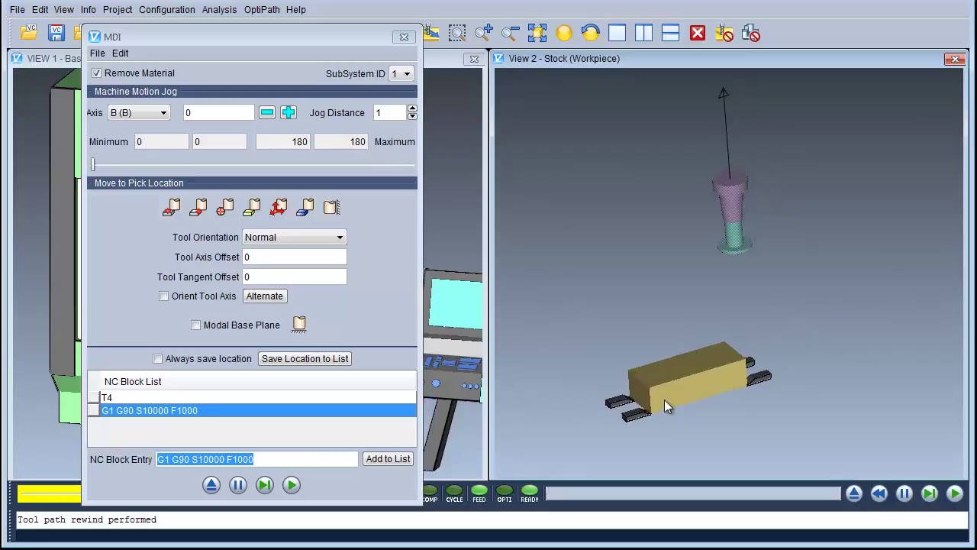
Step: Add G1 G90 S10000 F1000 M3 and run it to start the spindle
click(269, 459)
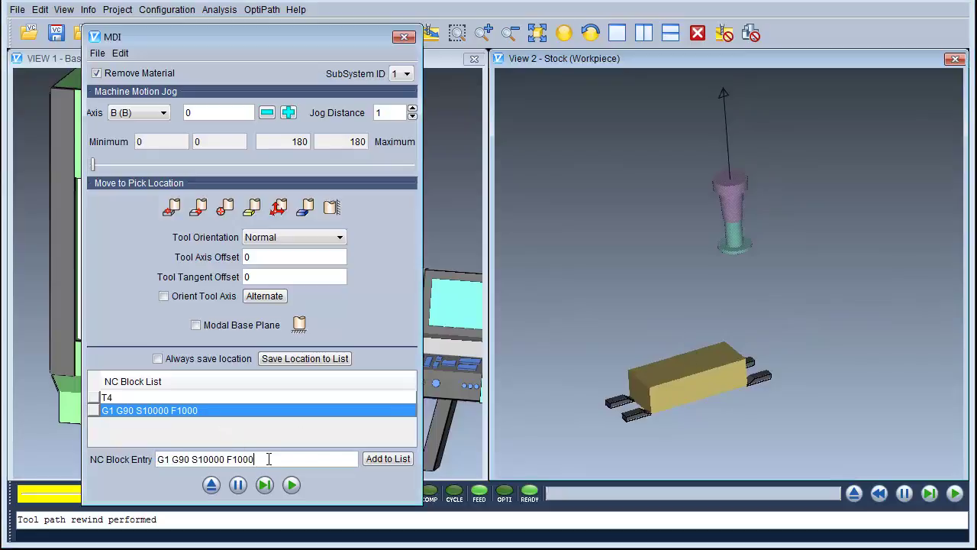
text(M3)
key(Return)
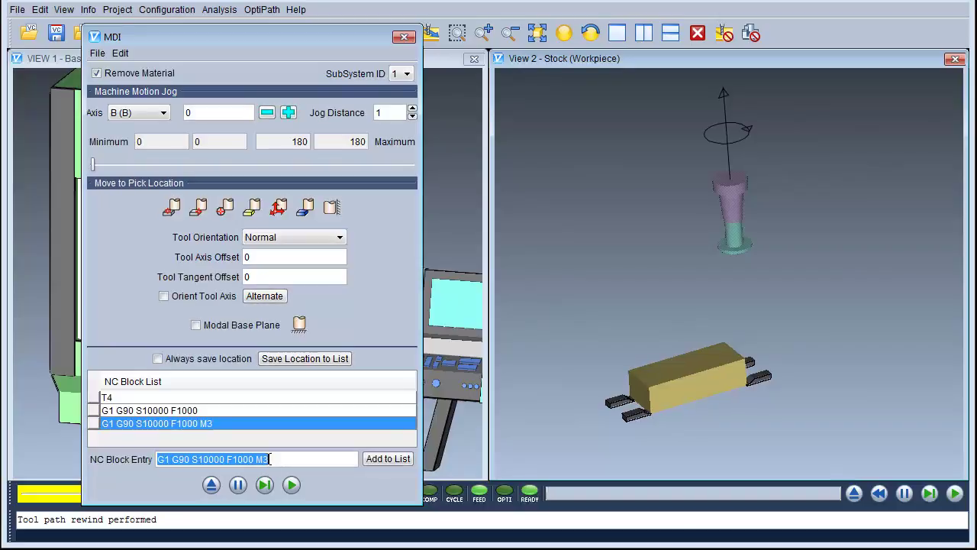
click(744, 144)
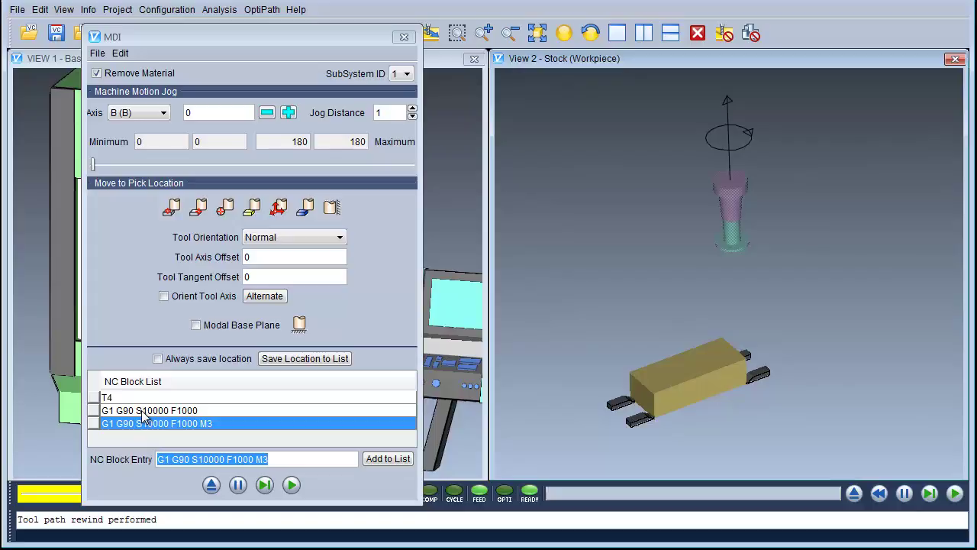
Step: Delete the G1 G90 S10000 F1000 block lacking M3, then rerun the remaining blocks
right_click(109, 411)
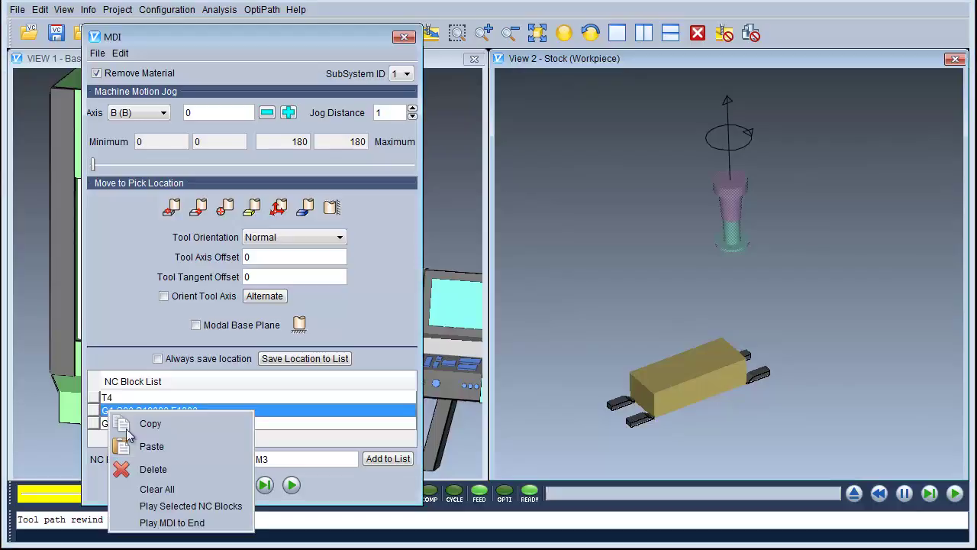
click(153, 469)
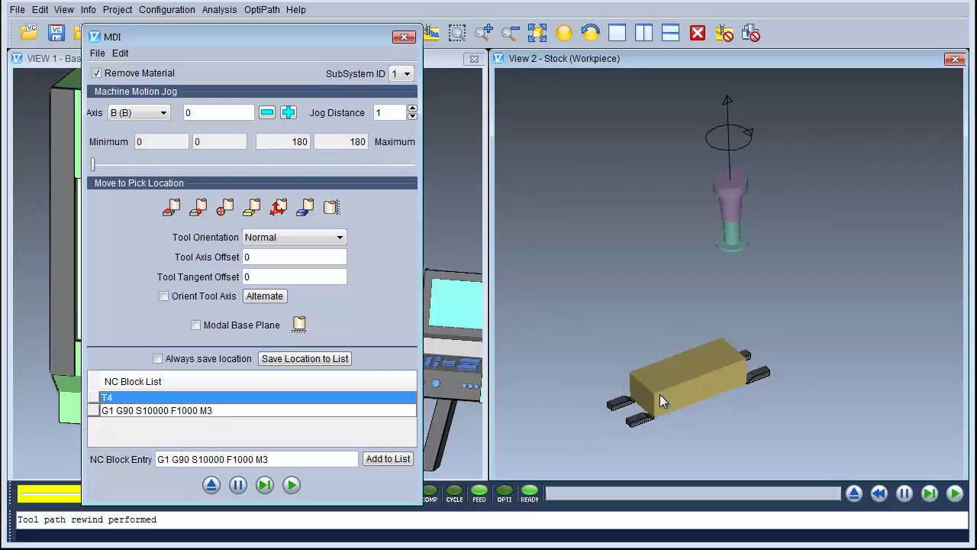
click(707, 411)
scroll(705, 391, up, 2)
middle_drag(706, 389, 718, 294)
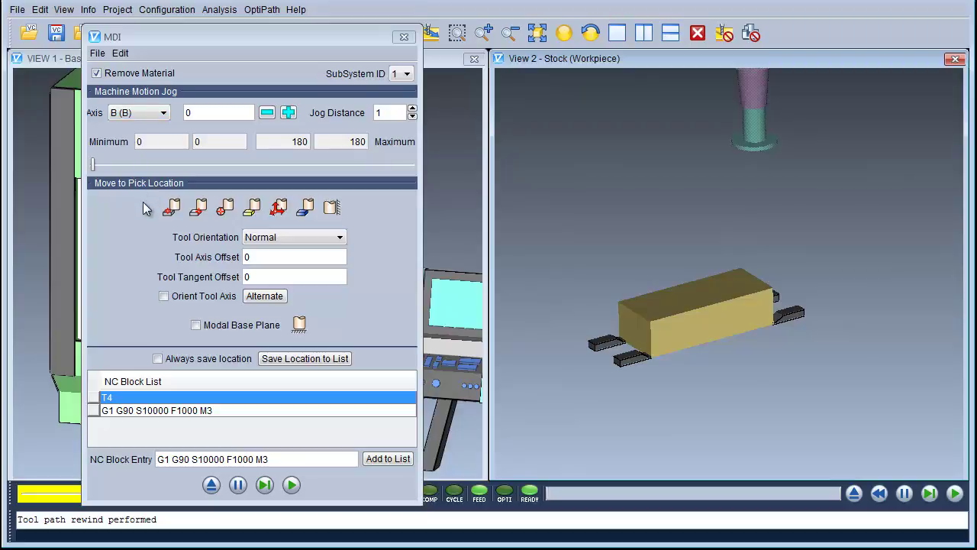
Step: Set tool orientation to Tangent, tool axis offset 5 and tool tangent offset 2
click(340, 238)
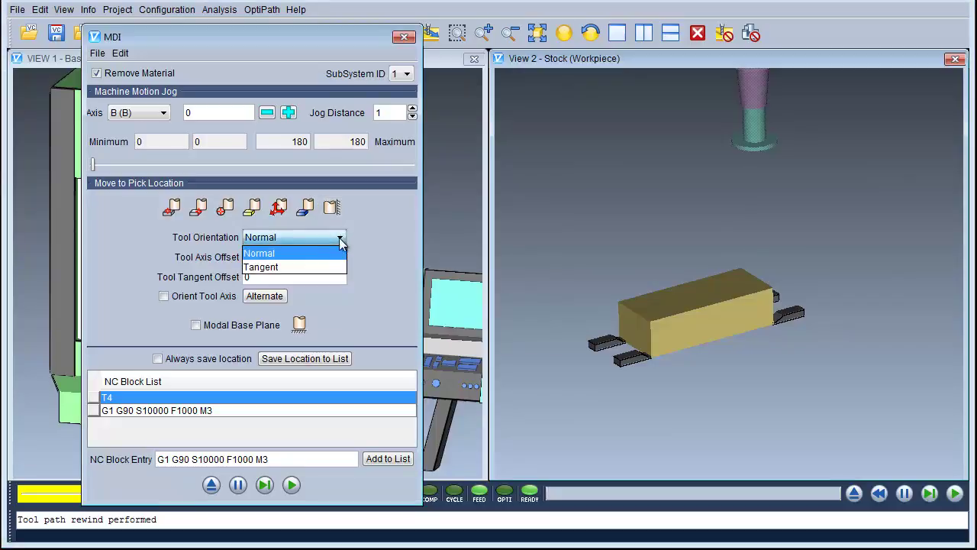
click(341, 265)
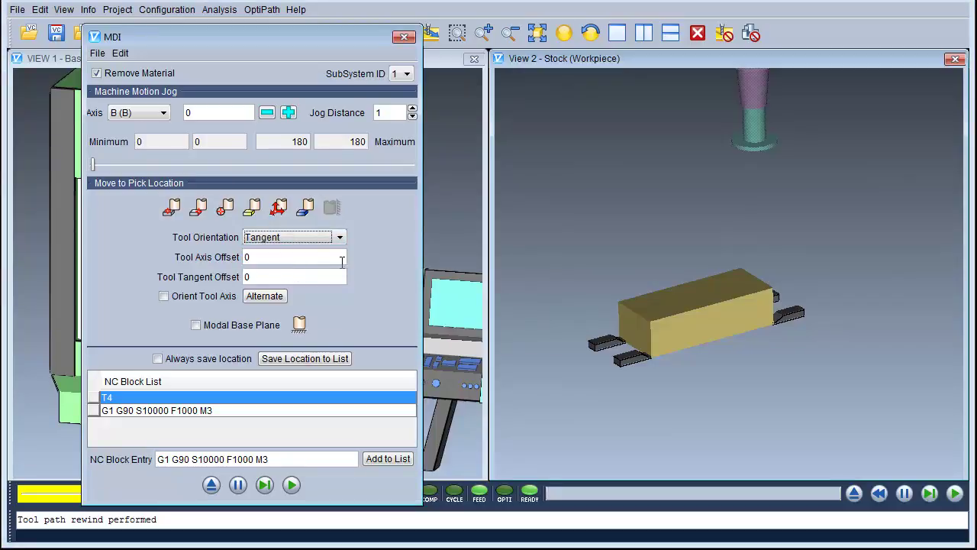
click(254, 258)
drag(256, 257, 243, 259)
text(5)
double_click(256, 277)
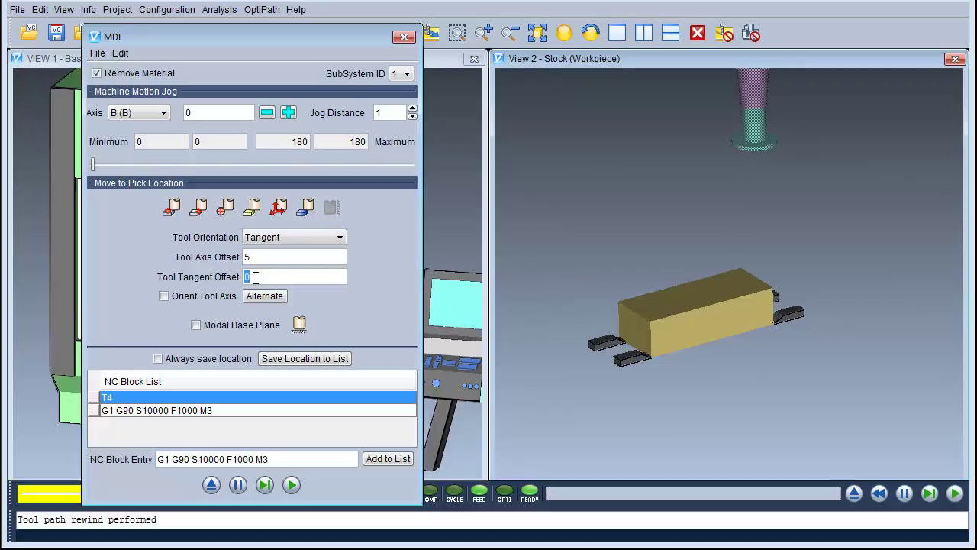
text(2)
Step: Enable Modal Base Plane and pick the base plane on the stock's top face
click(197, 326)
click(299, 326)
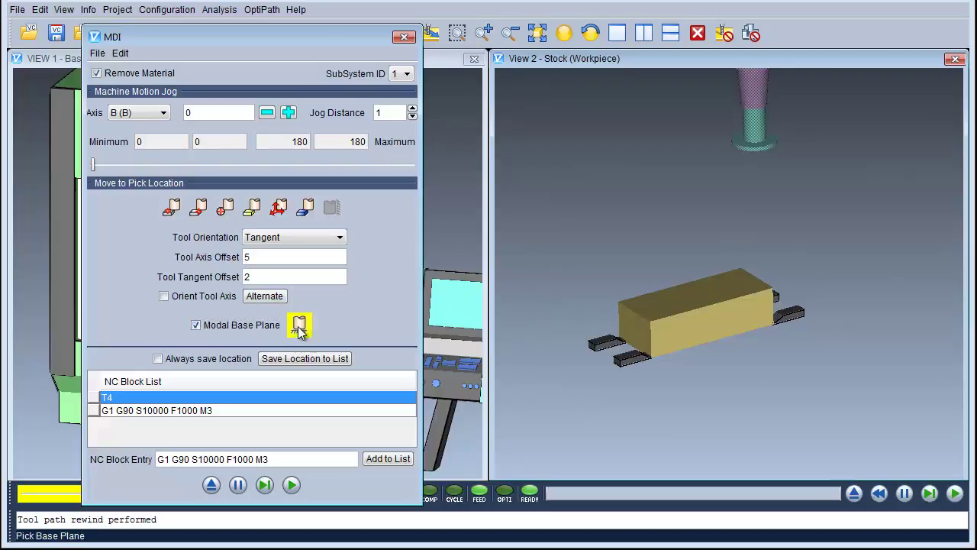
click(654, 307)
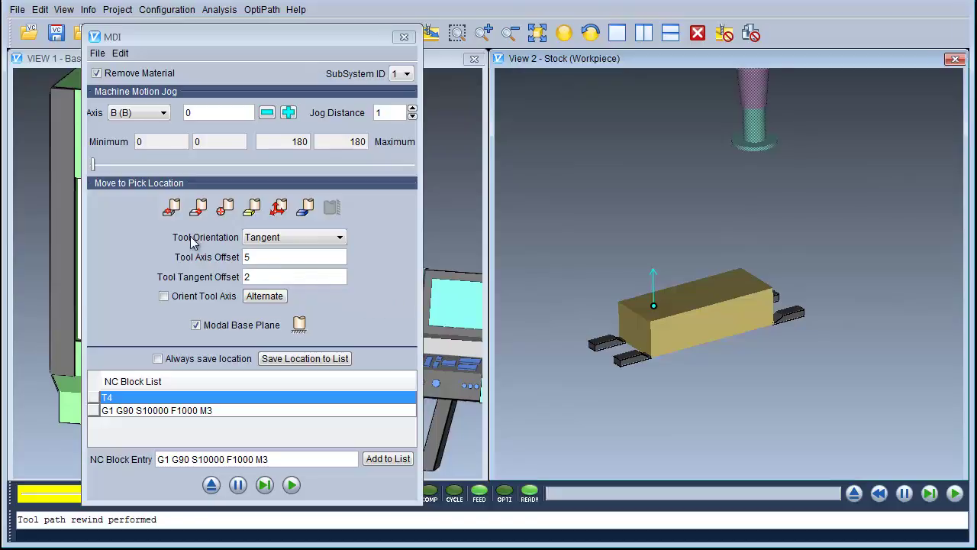
Step: Pick a stock point, producing the move X-207.0000 Y-50.0105 Z10.0000 B0.0000
click(173, 210)
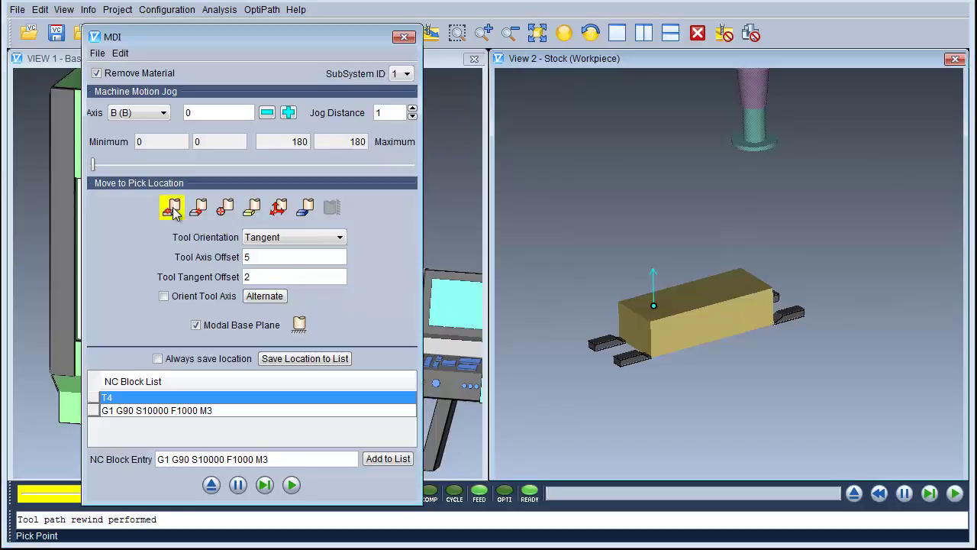
click(648, 325)
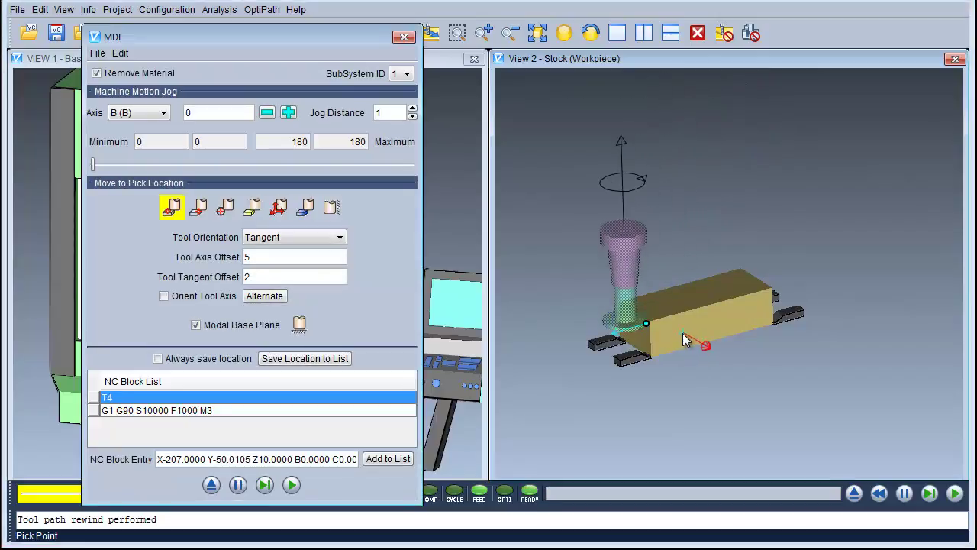
middle_drag(674, 335, 683, 286)
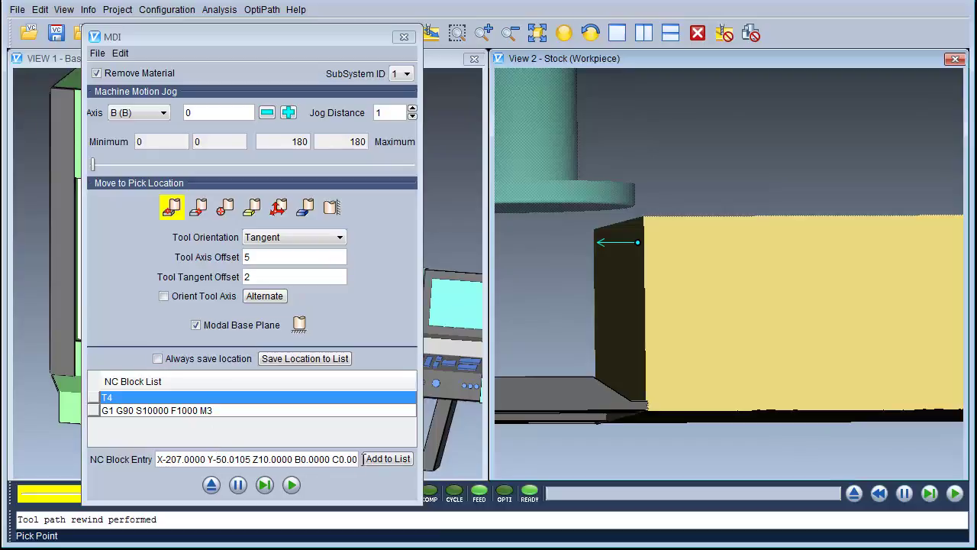
Step: Add the X-207 Y-50.0105 Z10 move, placing the M3 block above it
click(387, 458)
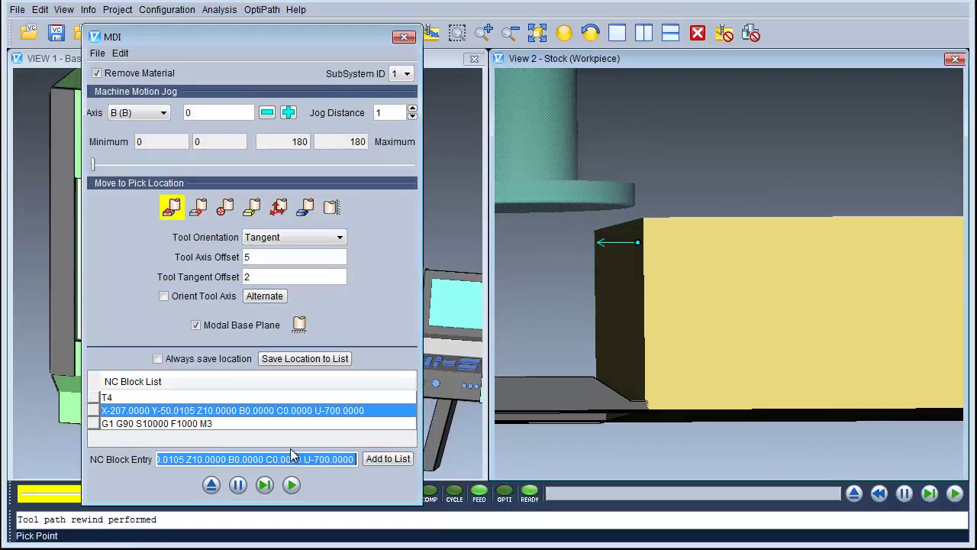
drag(95, 423, 97, 412)
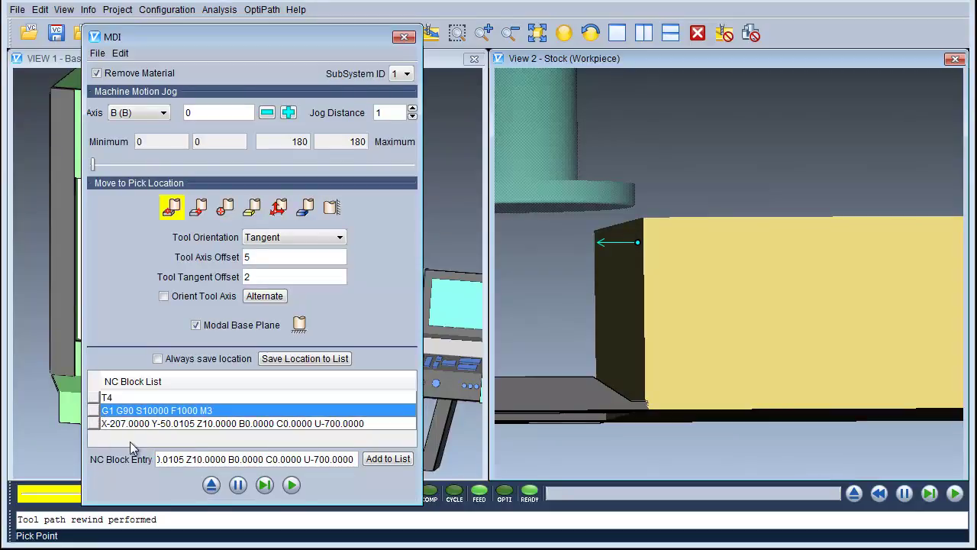
click(95, 424)
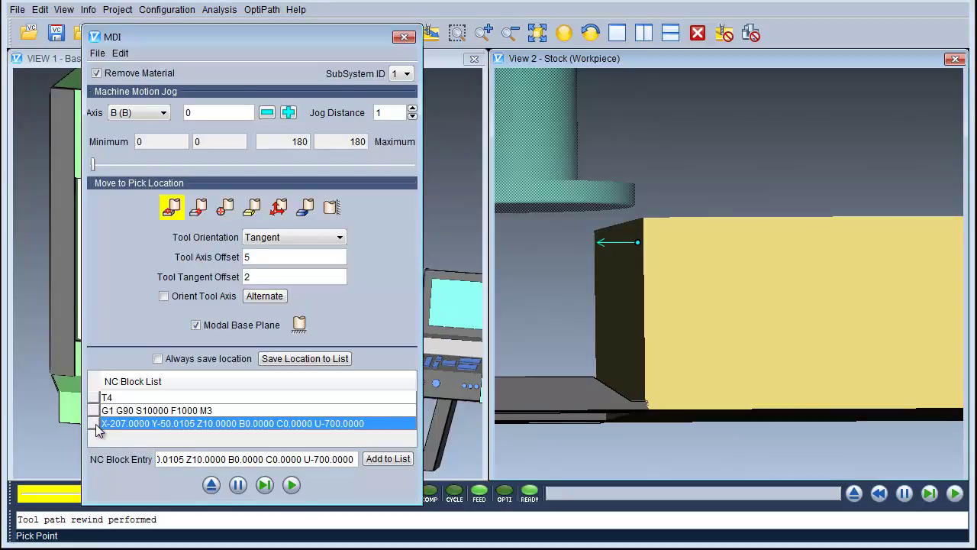
Step: Rewind the model and replay the NC block list from the start
click(211, 485)
click(291, 485)
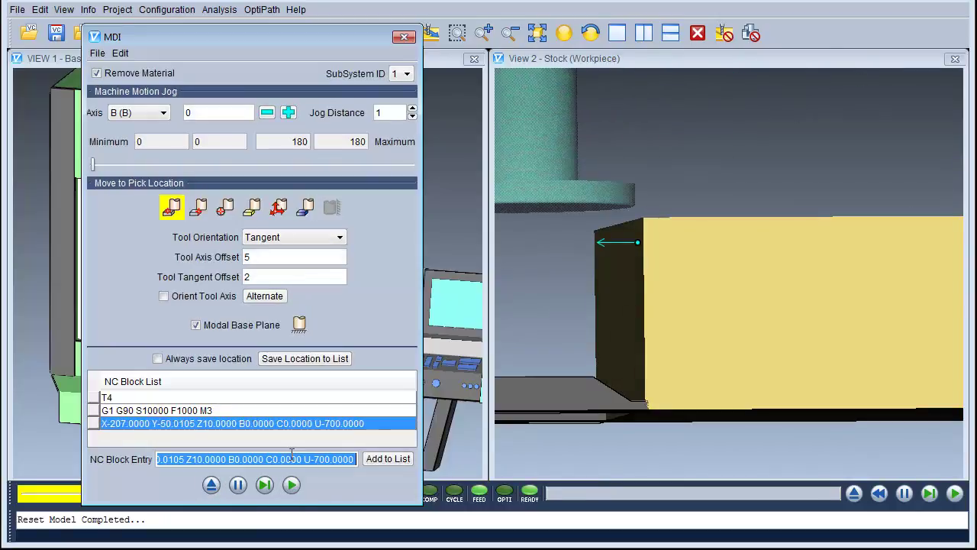
click(641, 365)
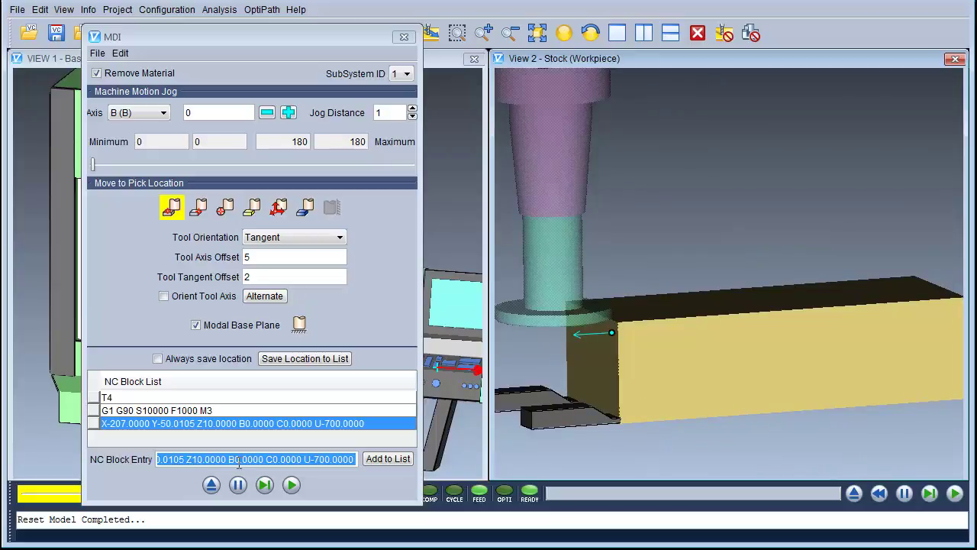
click(199, 460)
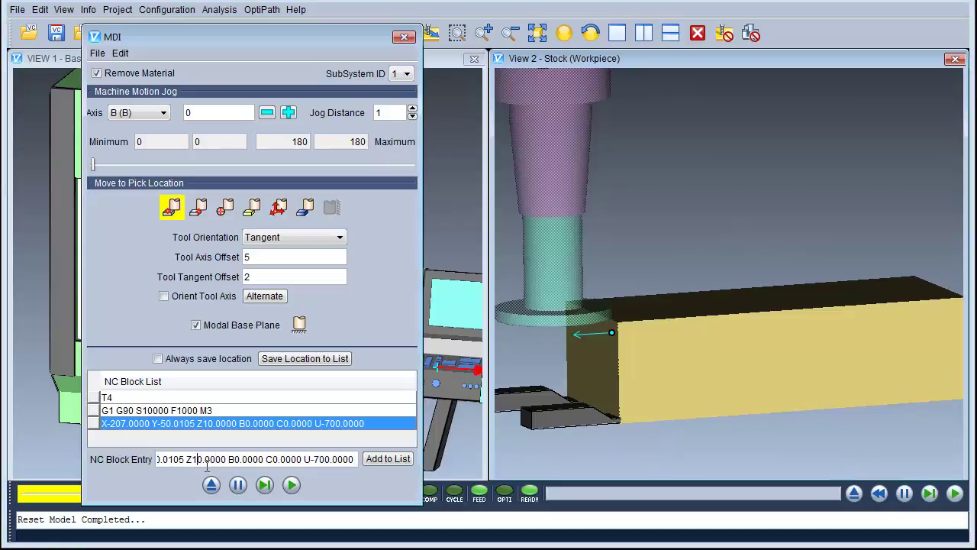
Step: Add the same X-207 Y-50.0105 move at Z0.0000, lowering the tool
key(BackSpace)
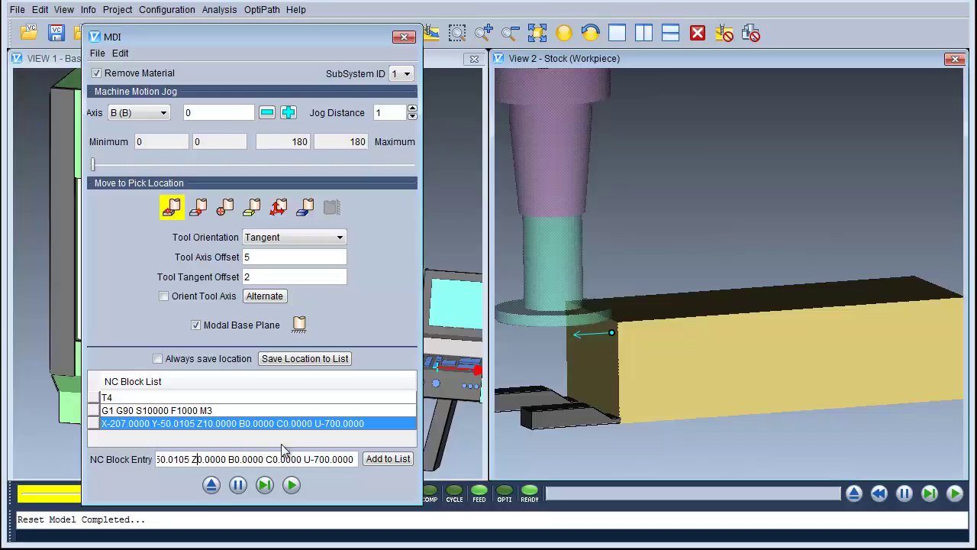
click(390, 460)
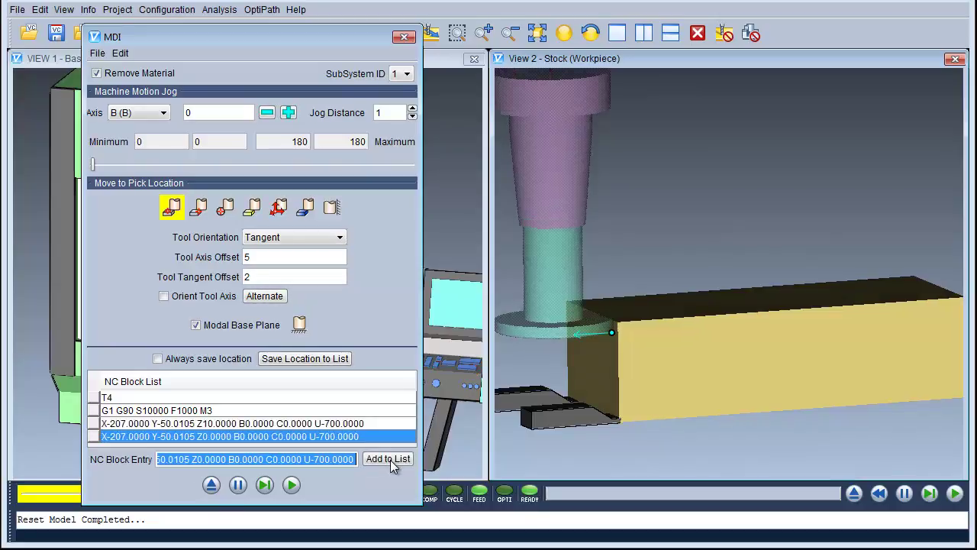
click(699, 371)
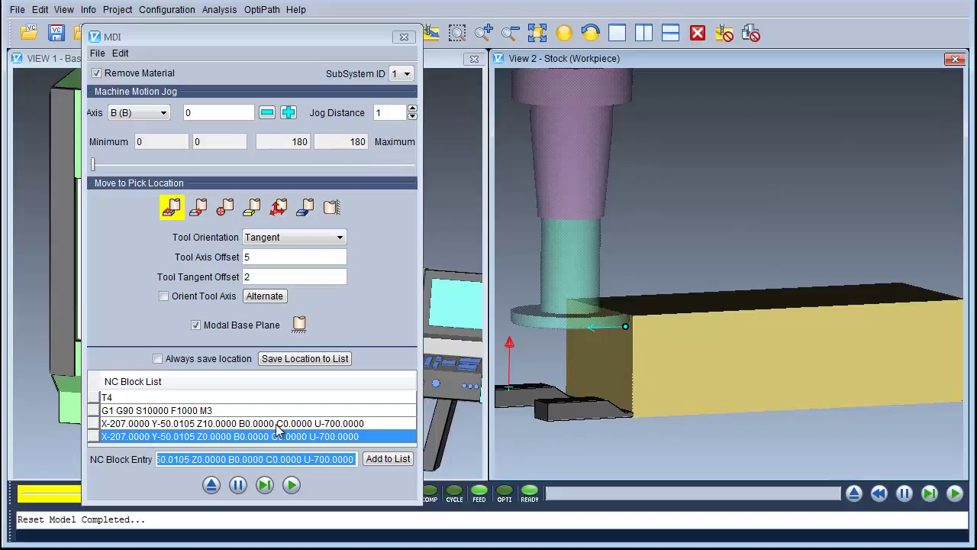
Step: Replace the NC block entry text with G1 X206 F150
click(319, 459)
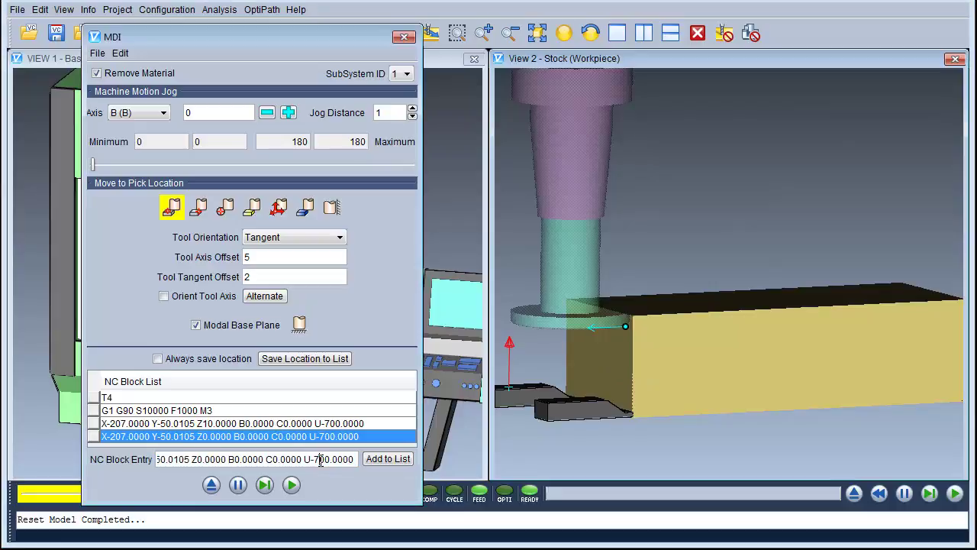
drag(355, 459, 63, 453)
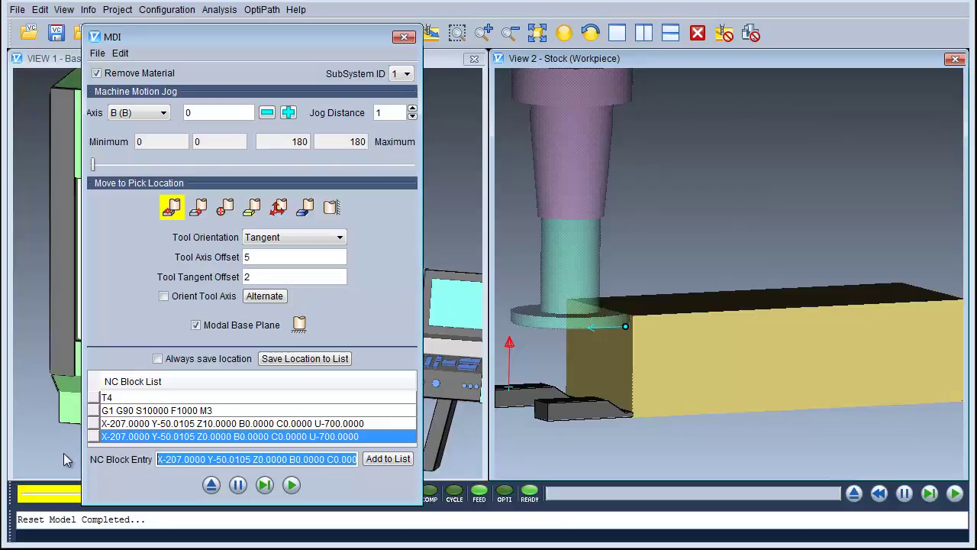
text(G1 X2)
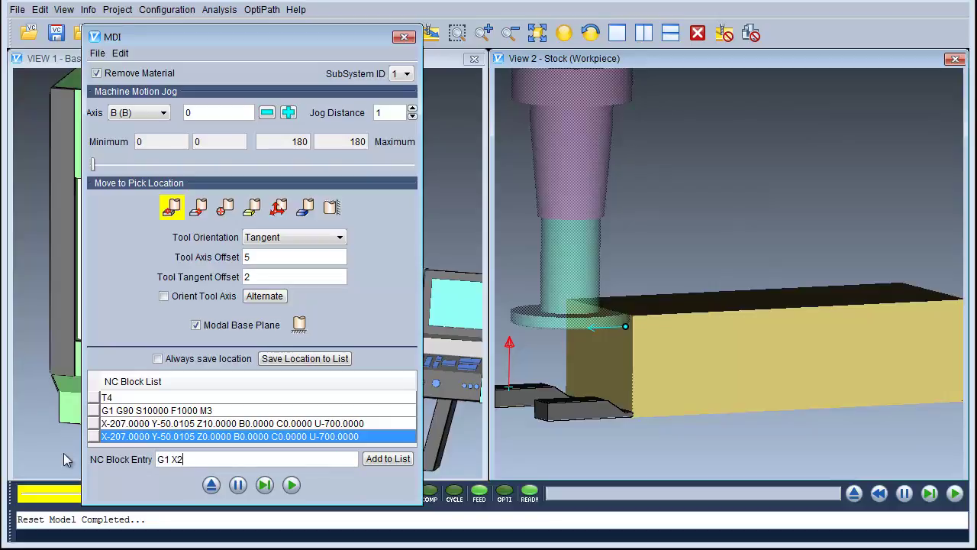
text(06 F150)
Step: Add G1 X206 F150 to cut a slot across the stock top, then fit and orbit the view
key(Return)
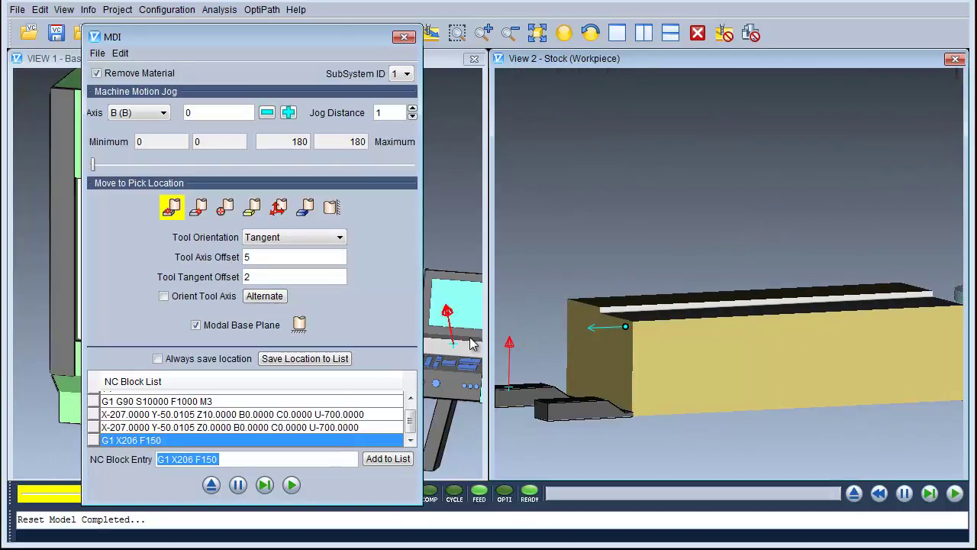
click(626, 233)
right_click(626, 233)
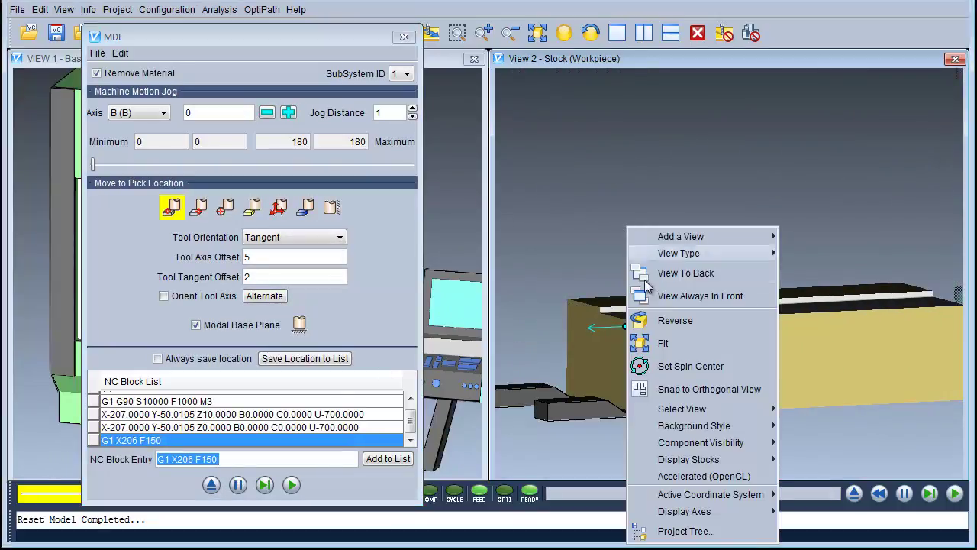
click(653, 342)
ctrl+drag(654, 377, 670, 420)
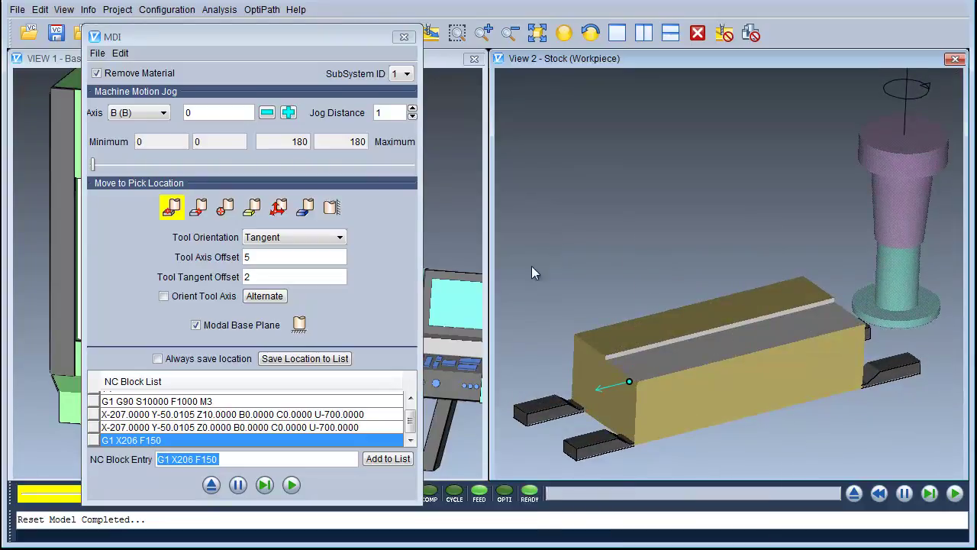
Step: Add the Y30, X-207 and M5 blocks to the MDI NC block list
click(234, 458)
drag(234, 458, 108, 464)
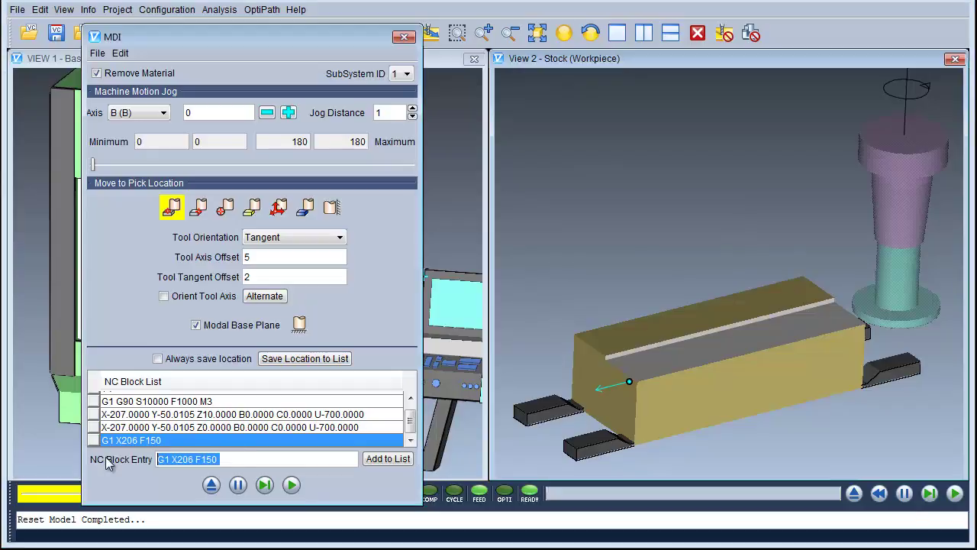
text(Y)
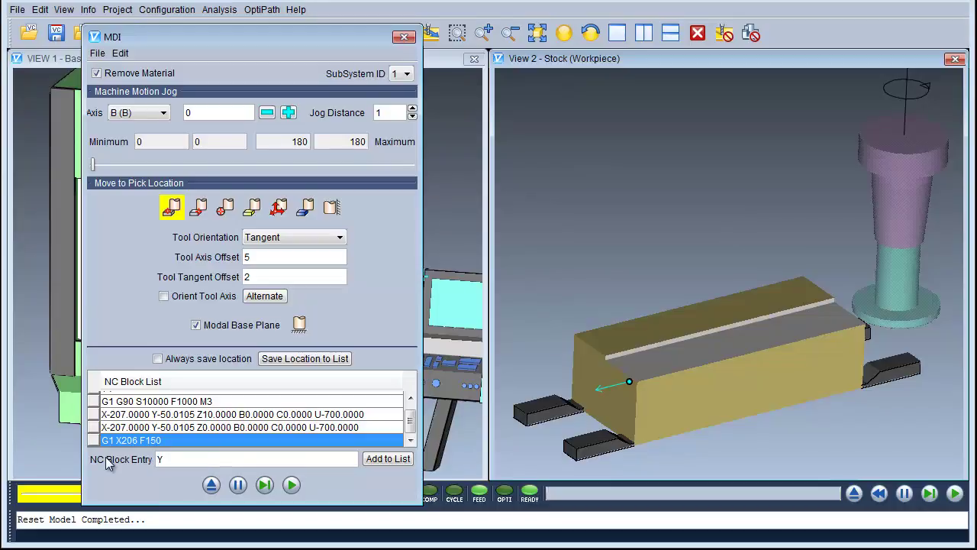
text(30)
key(Return)
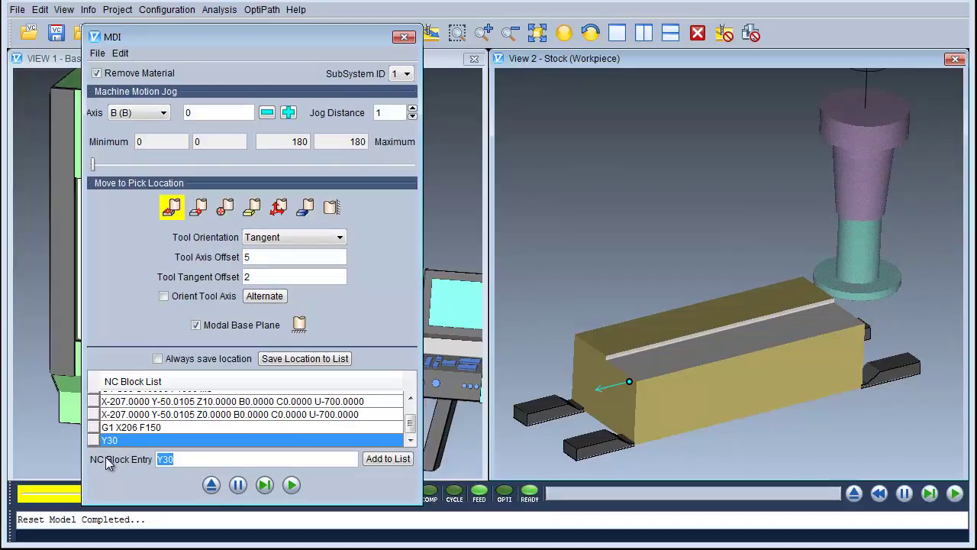
click(185, 459)
drag(185, 459, 141, 459)
text(X-207)
key(Return)
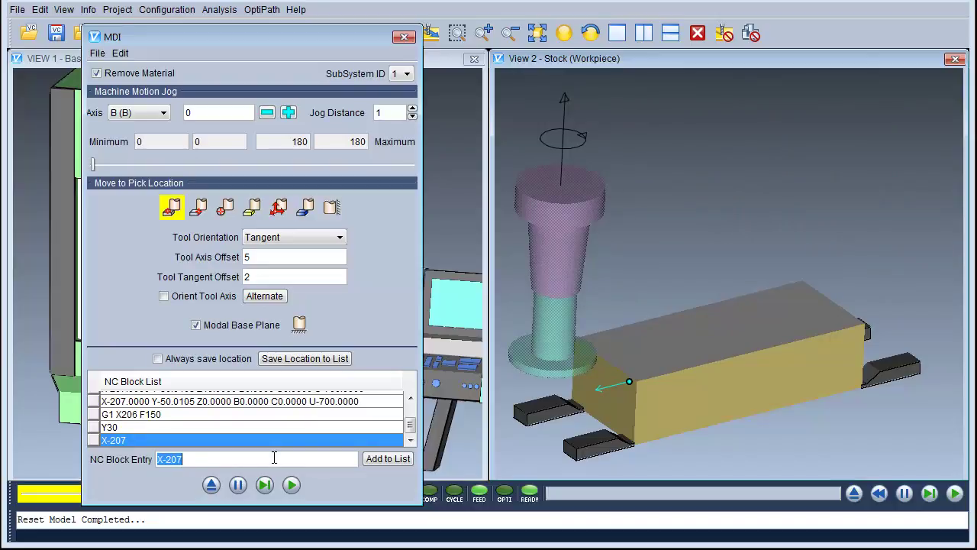
text(M5)
key(Return)
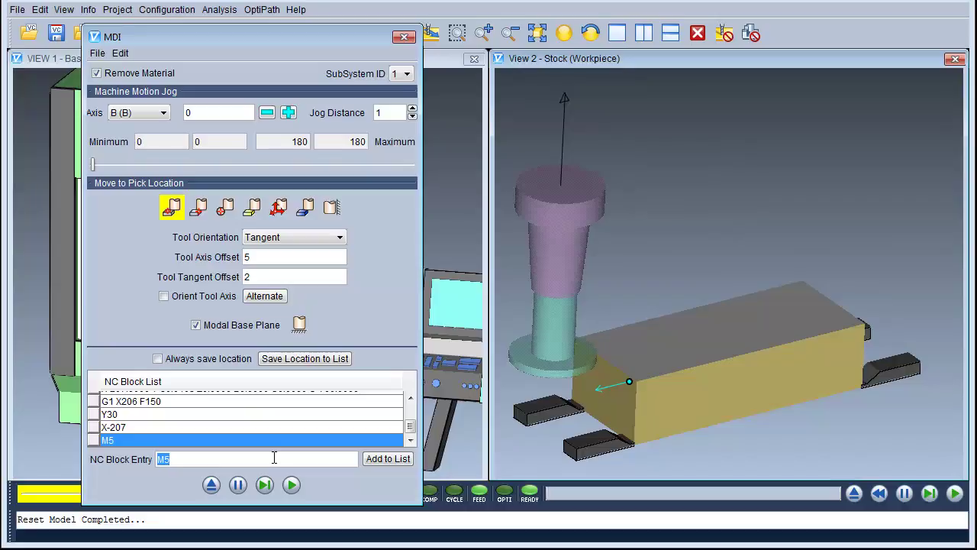
Step: Append the G0 Z100 and M91 X0 Y0 Z0 blocks after M5 in the MDI list
text(GZ)
key(BackSpace)
text(0 Z100)
key(Return)
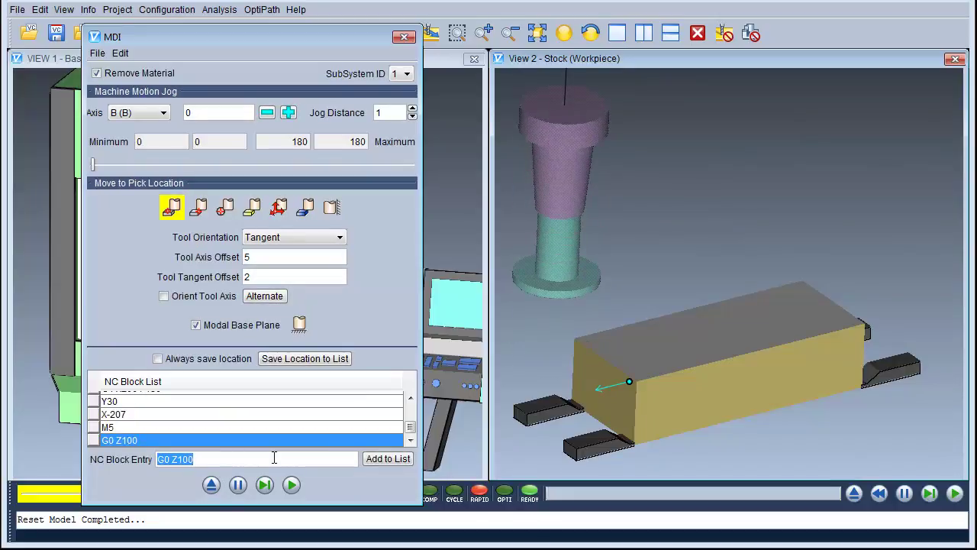
text(M)
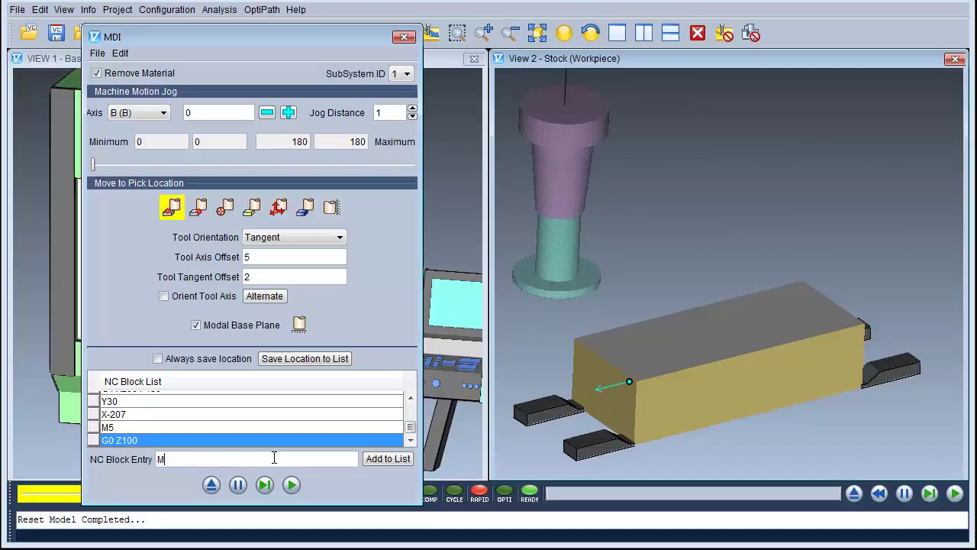
text(91 X0 Y0 Z0)
key(Return)
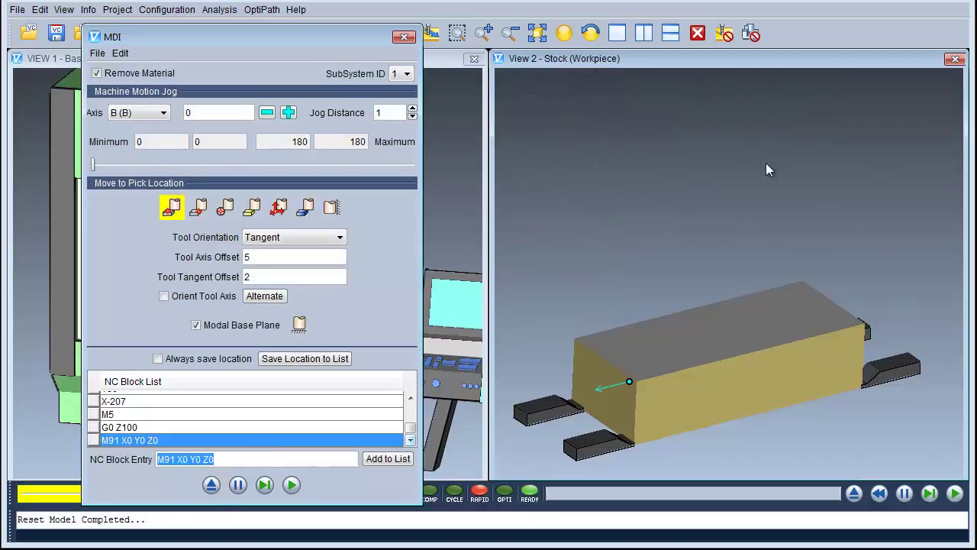
right_click(747, 145)
Step: Refit View 2 and show the vericutm_setup1.mcd NC Program listing beside the MDI window
click(748, 260)
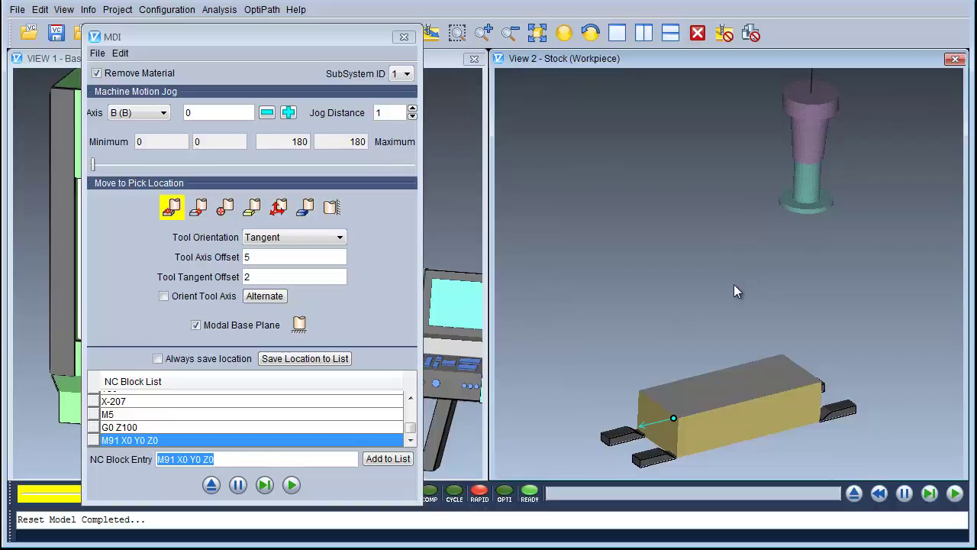
drag(303, 42, 546, 33)
click(89, 10)
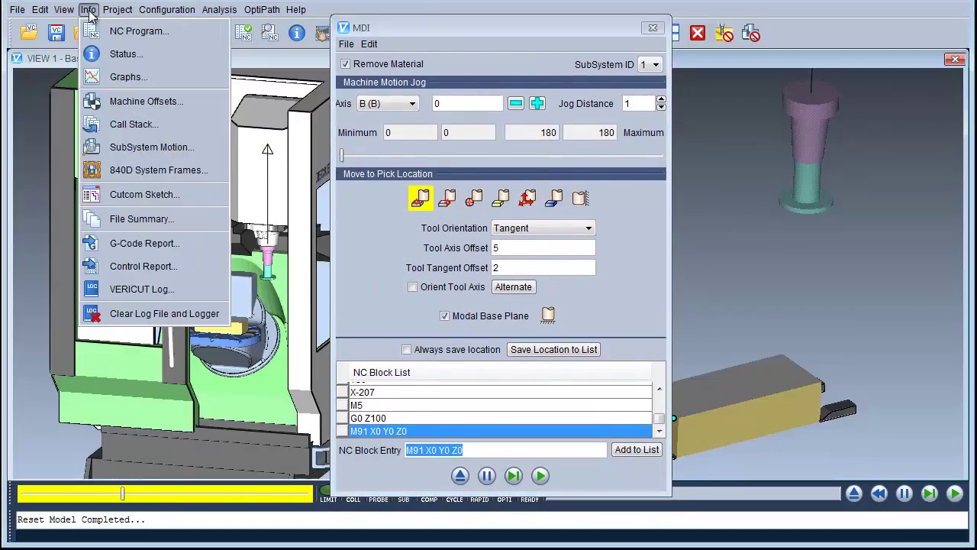
click(92, 32)
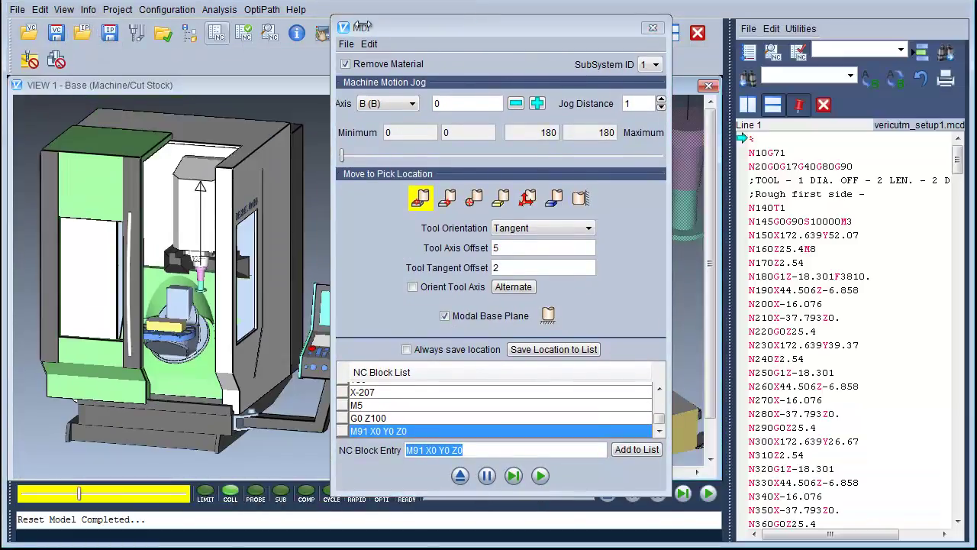
drag(473, 31, 371, 33)
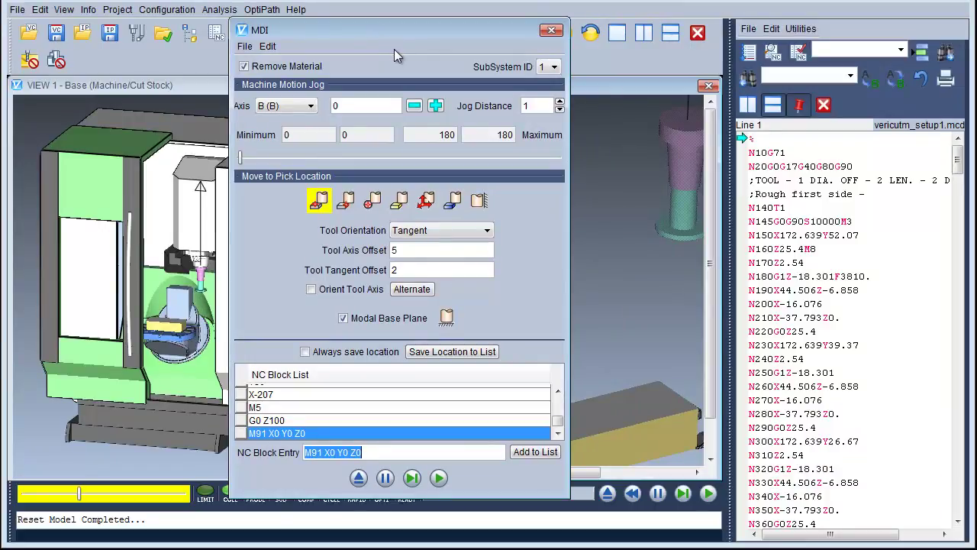
click(861, 171)
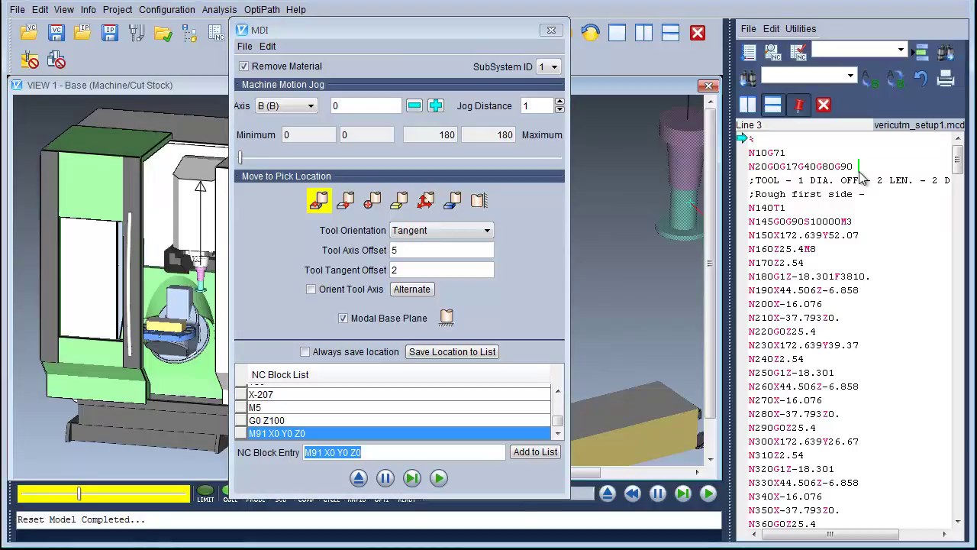
Step: Insert all MDI lines, T4 through M91 X0 Y0 Z0, on a new line after N20
key(Return)
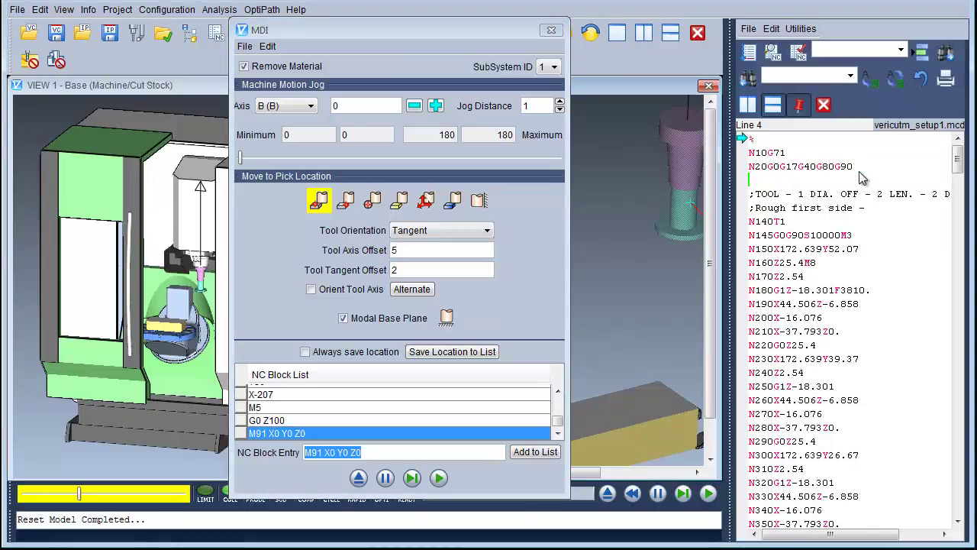
click(771, 29)
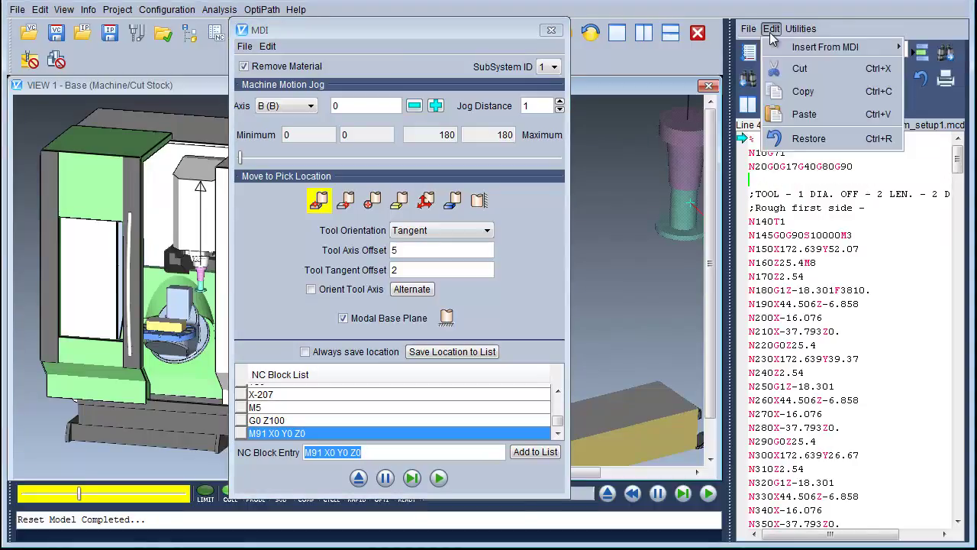
mouse_move(791, 51)
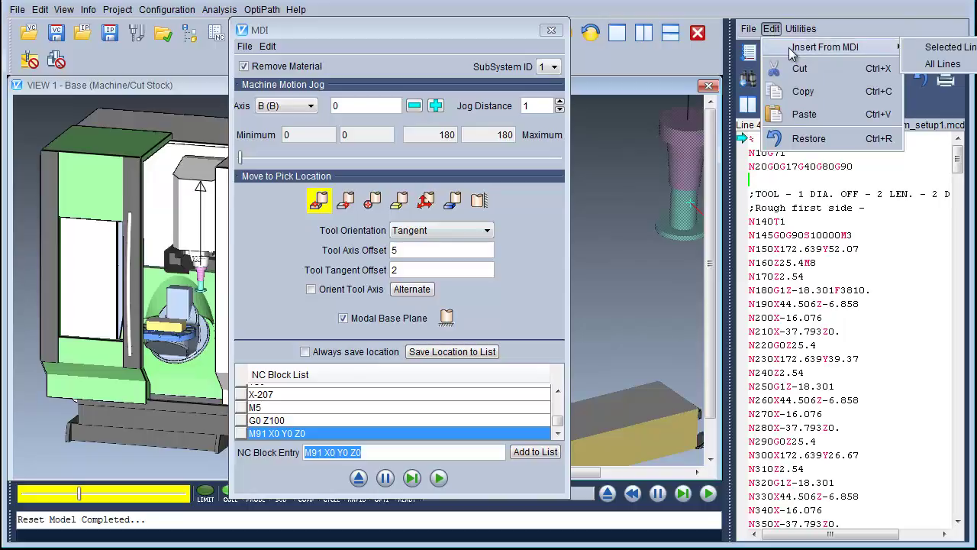
click(939, 64)
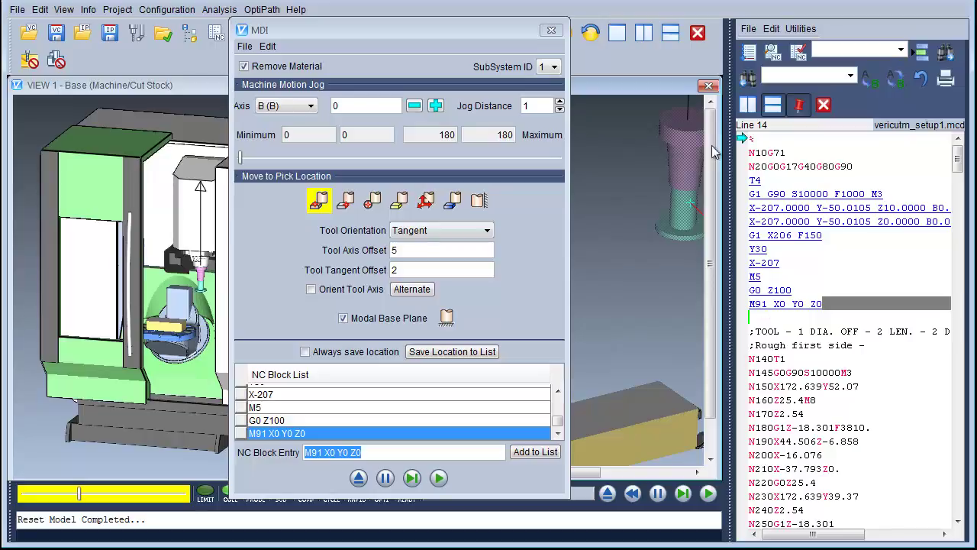
click(748, 29)
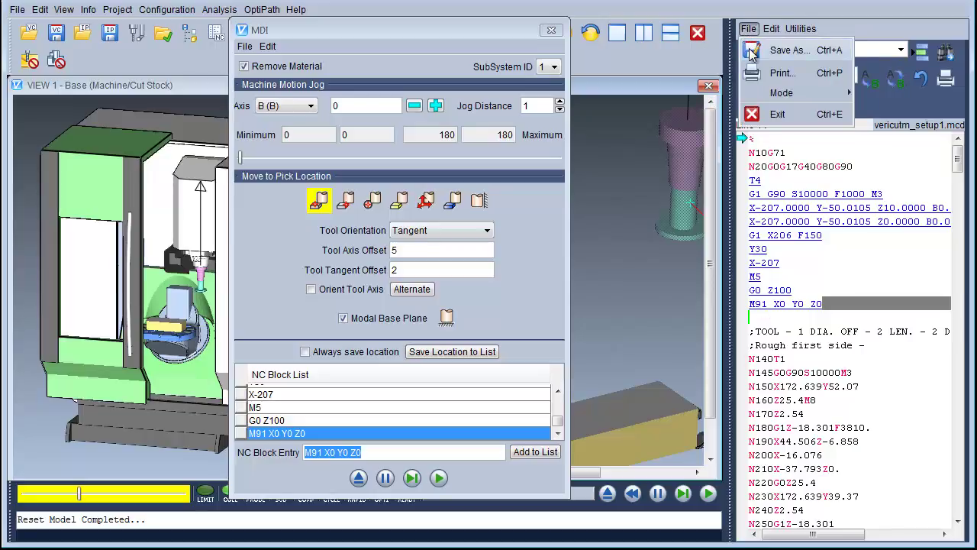
Step: Save the program as vericutm_setup_new.mcd, make it the current NC program, and close MDI
click(787, 50)
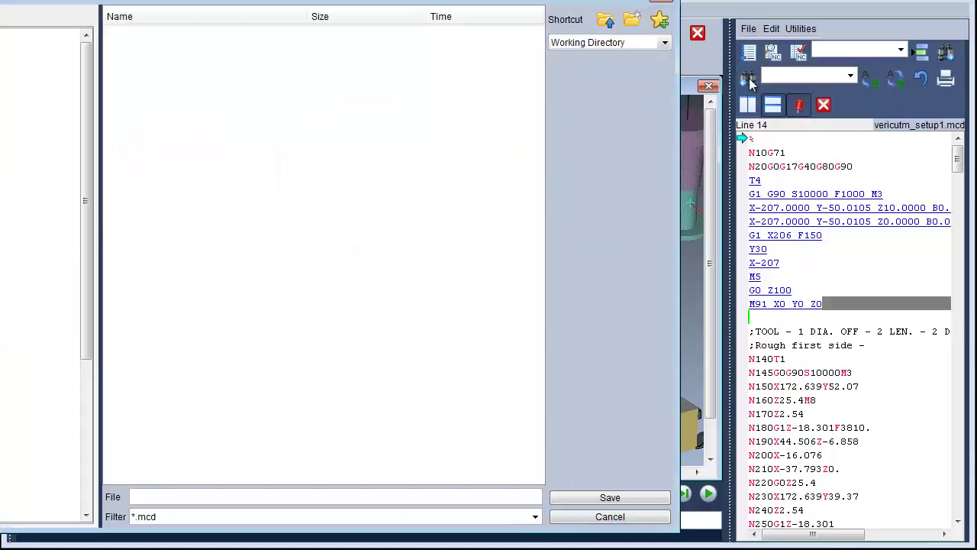
text(_setup_new.mcd)
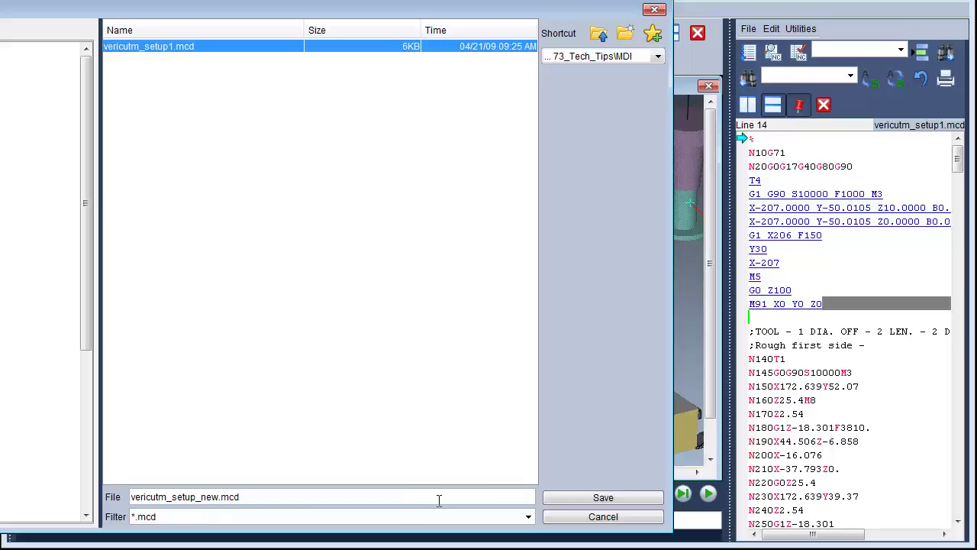
click(570, 501)
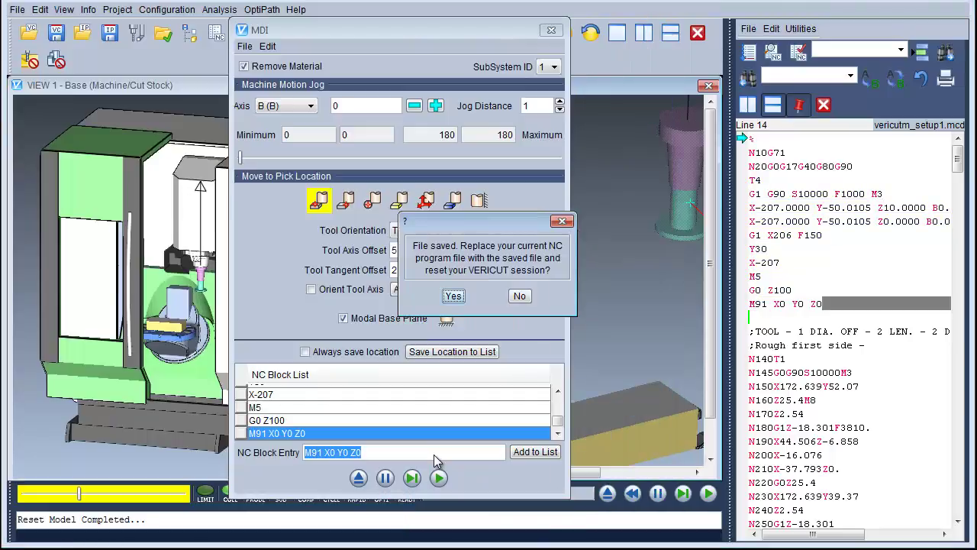
click(454, 297)
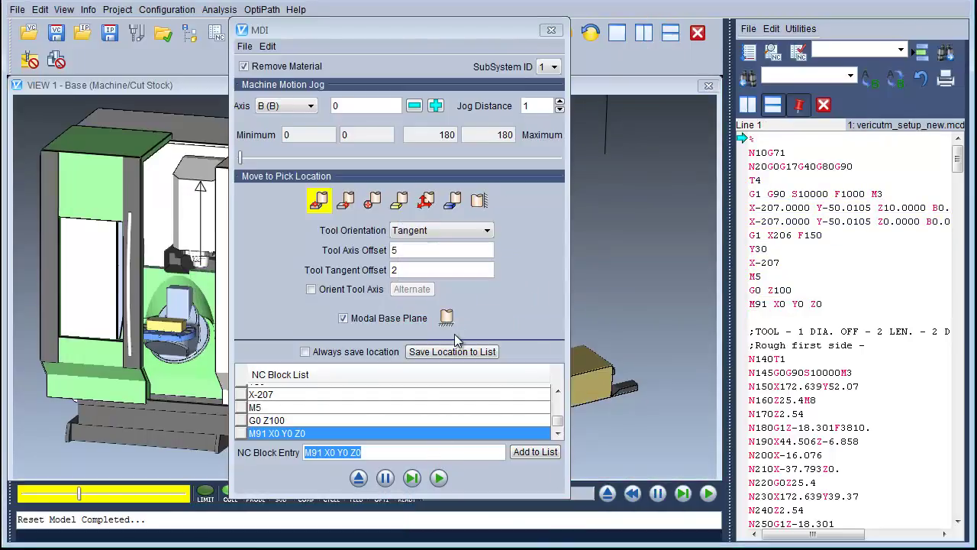
click(552, 30)
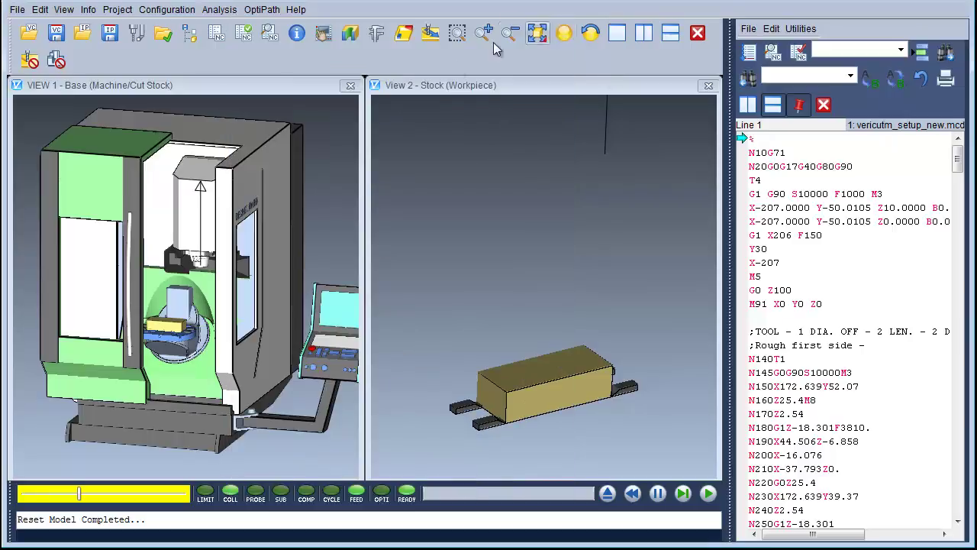
Step: Rewind and simulate the new program, viewing the stock diagonally, pausing at line 123
click(607, 494)
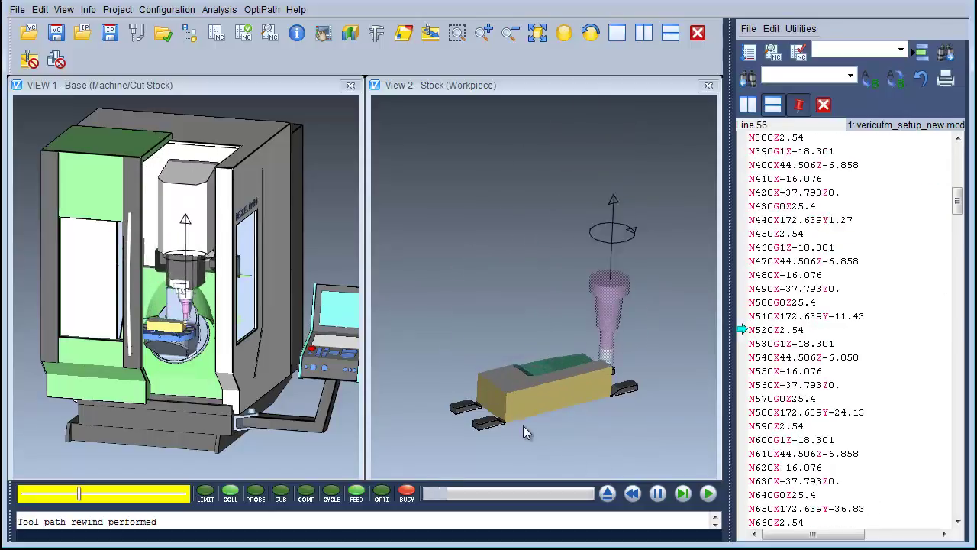
drag(526, 404, 560, 458)
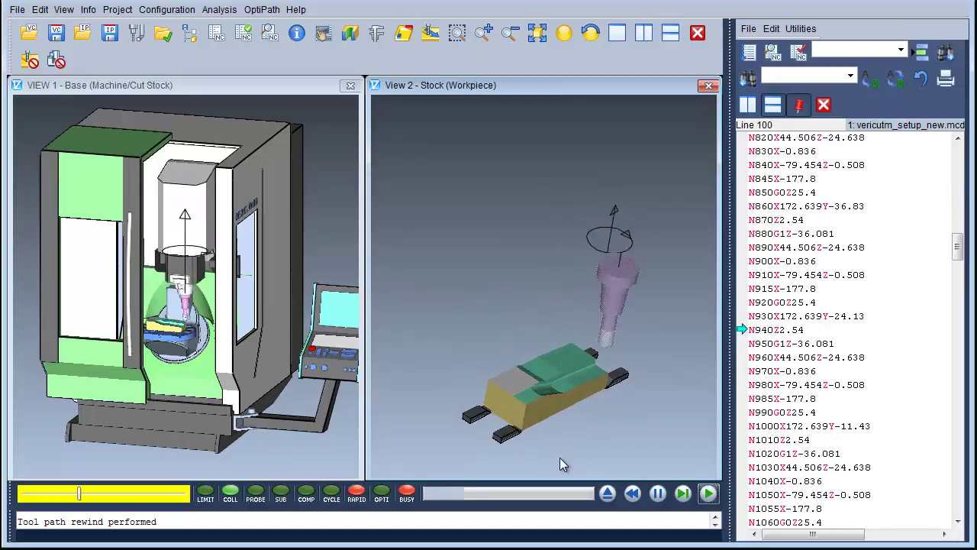
click(653, 493)
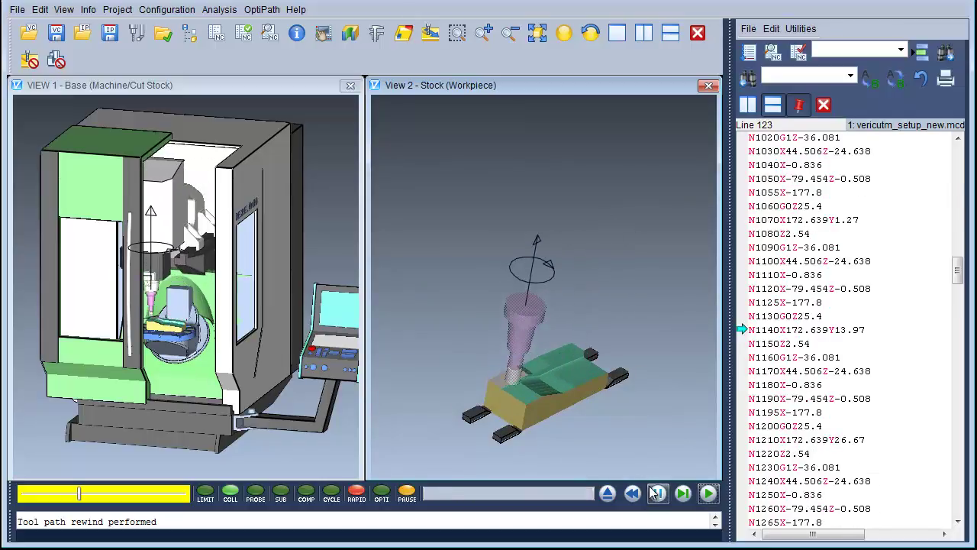